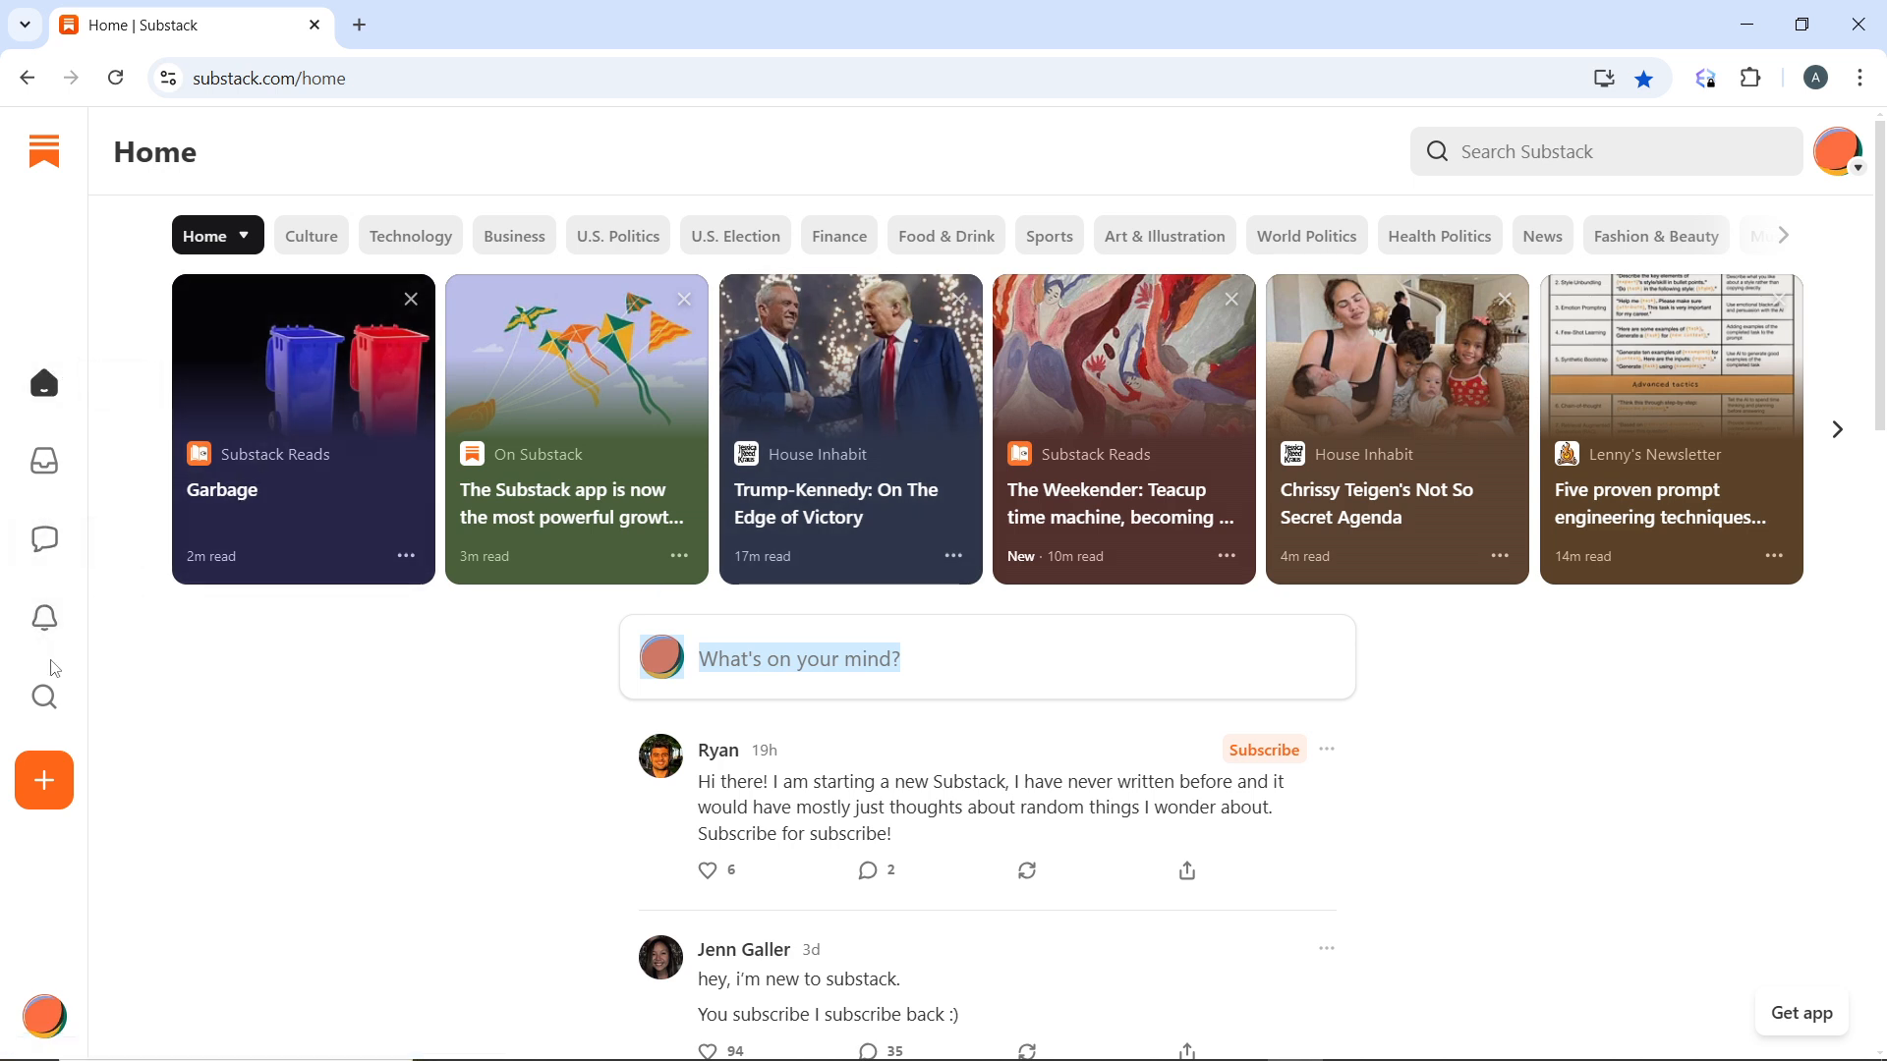
Step: Create a new longform post and title it "Excerpts from ESOTW", accepting the spelling correction for "Excerpts"
click(42, 795)
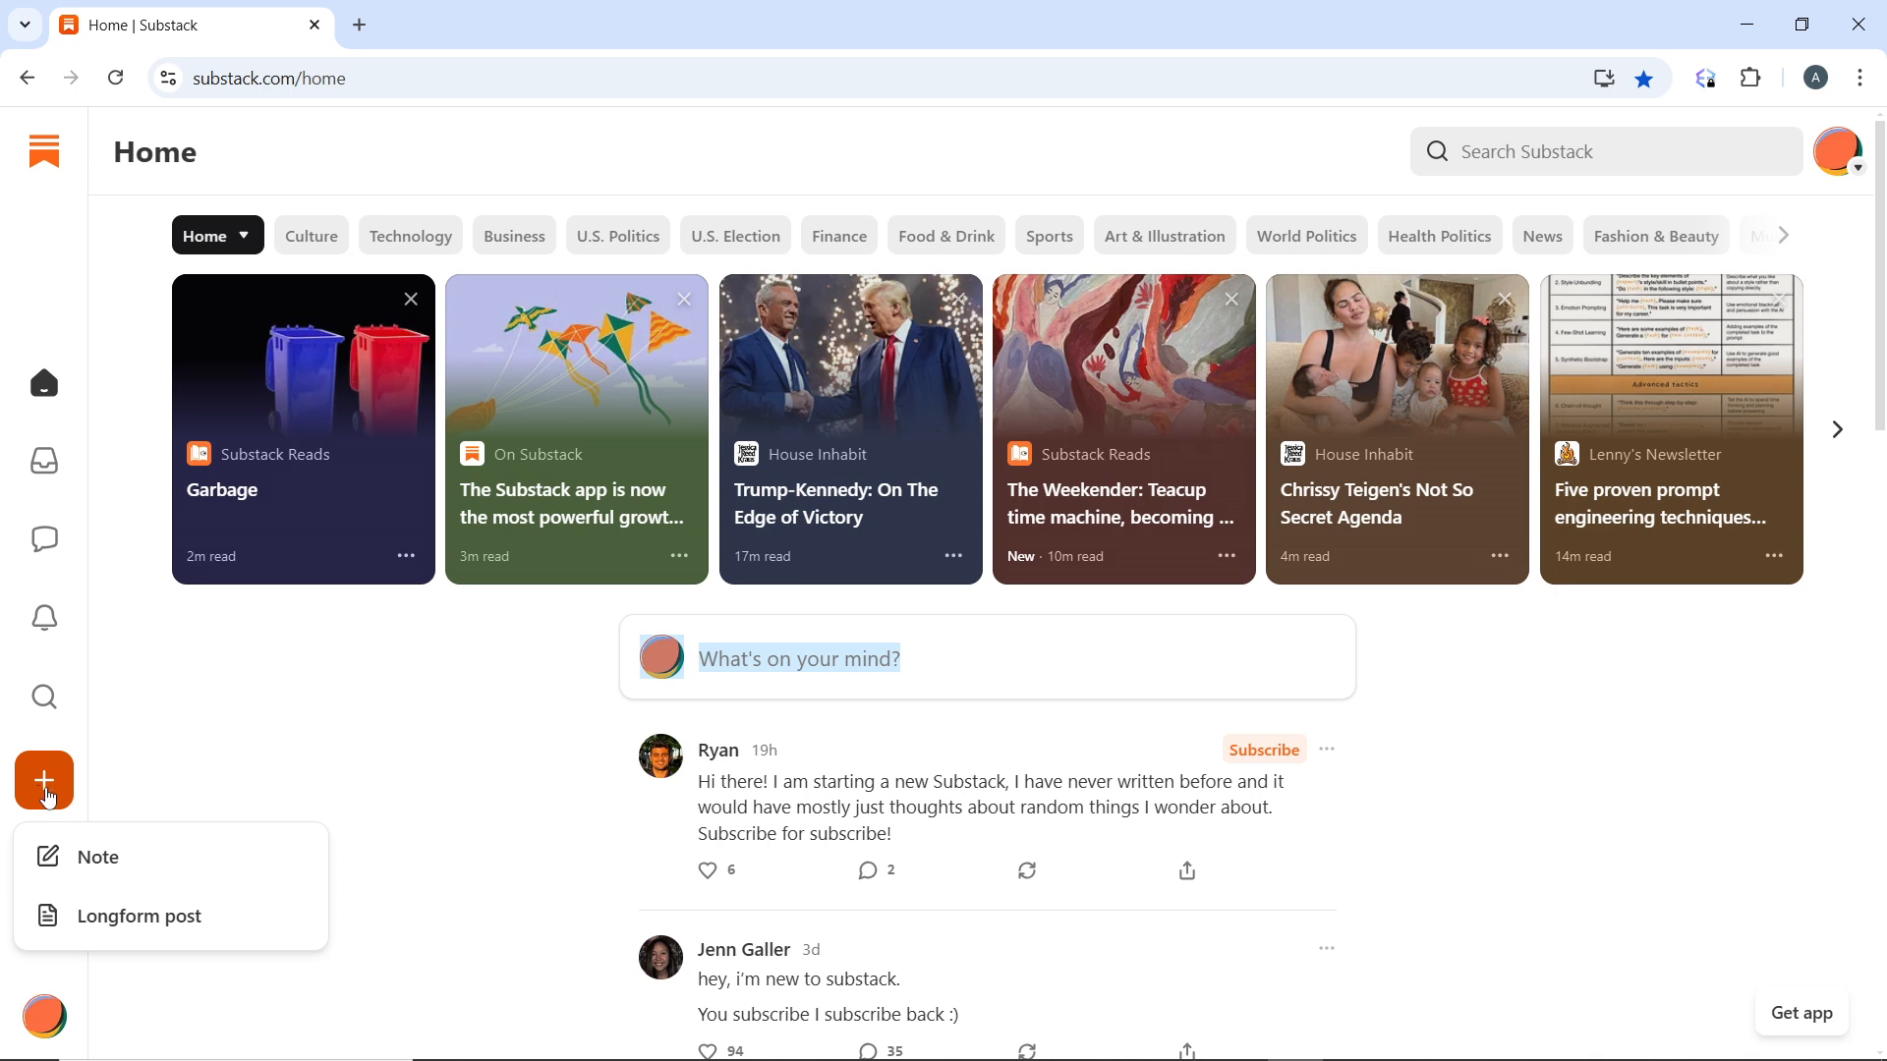
click(148, 924)
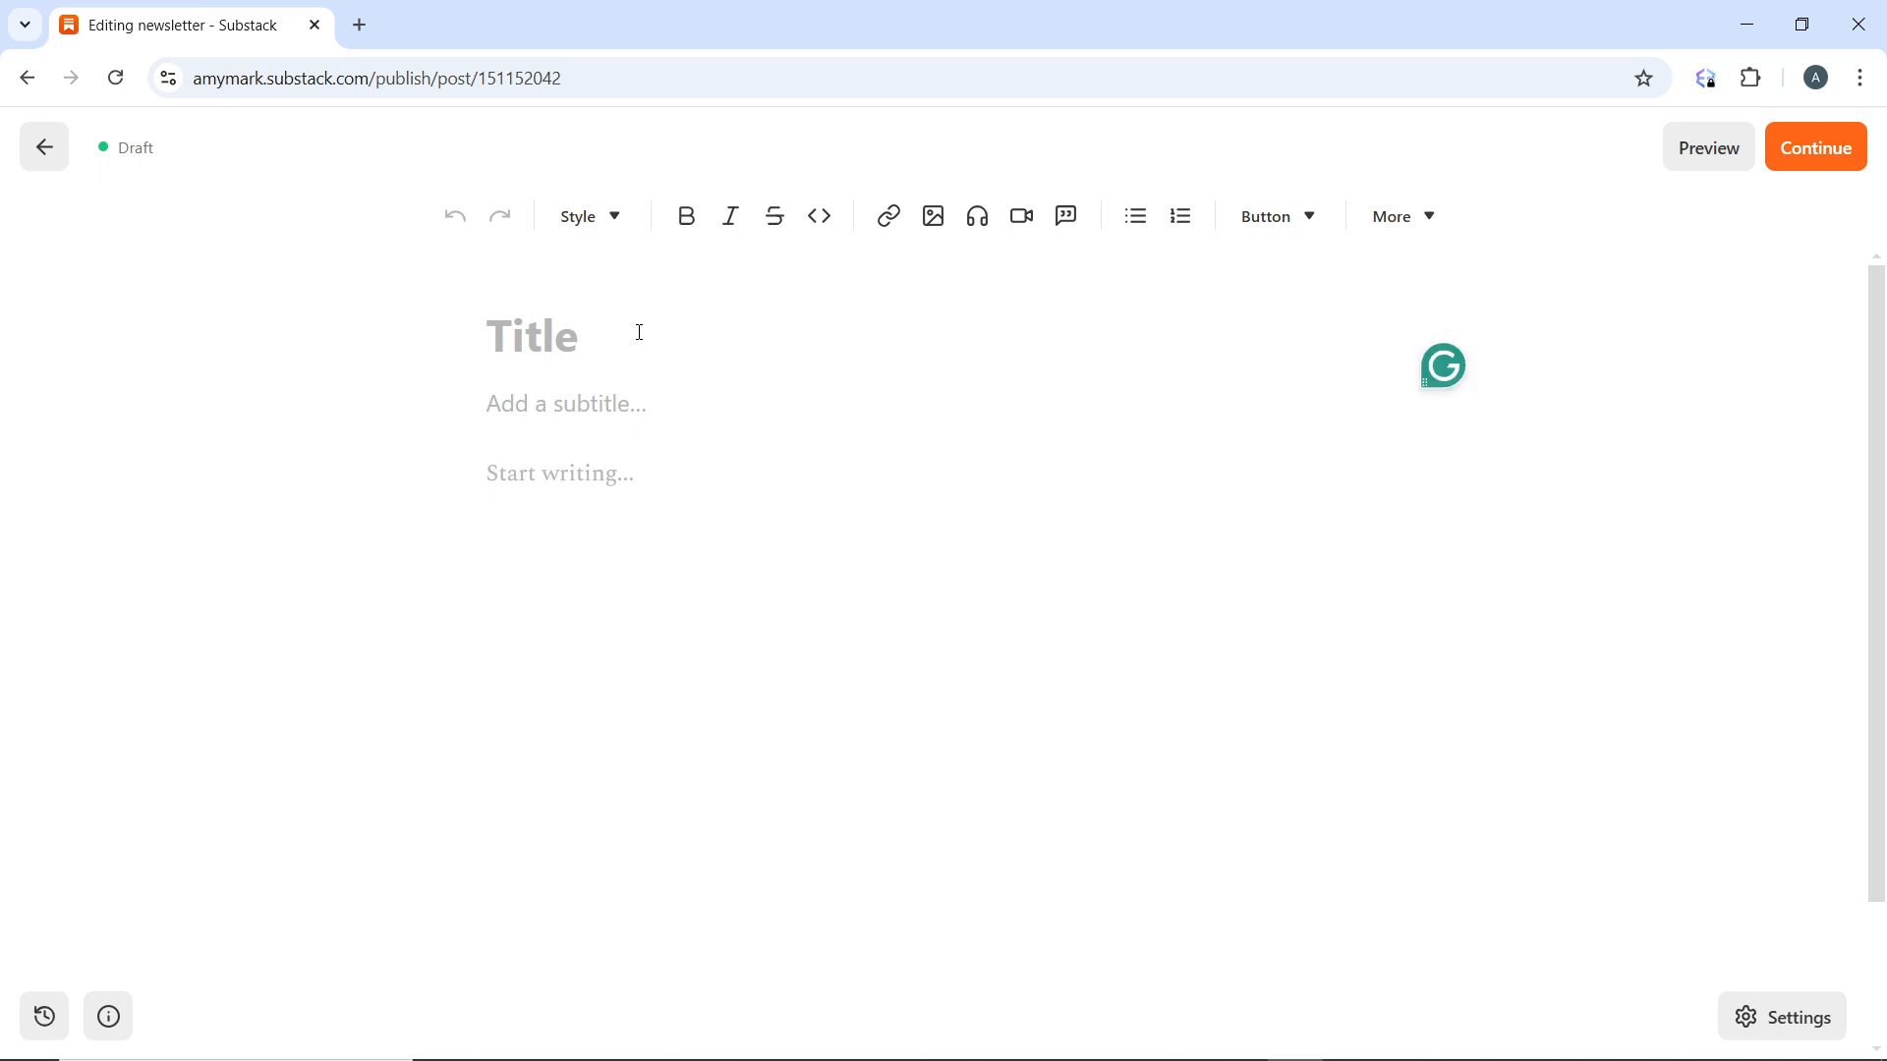
text(Ecerpt f)
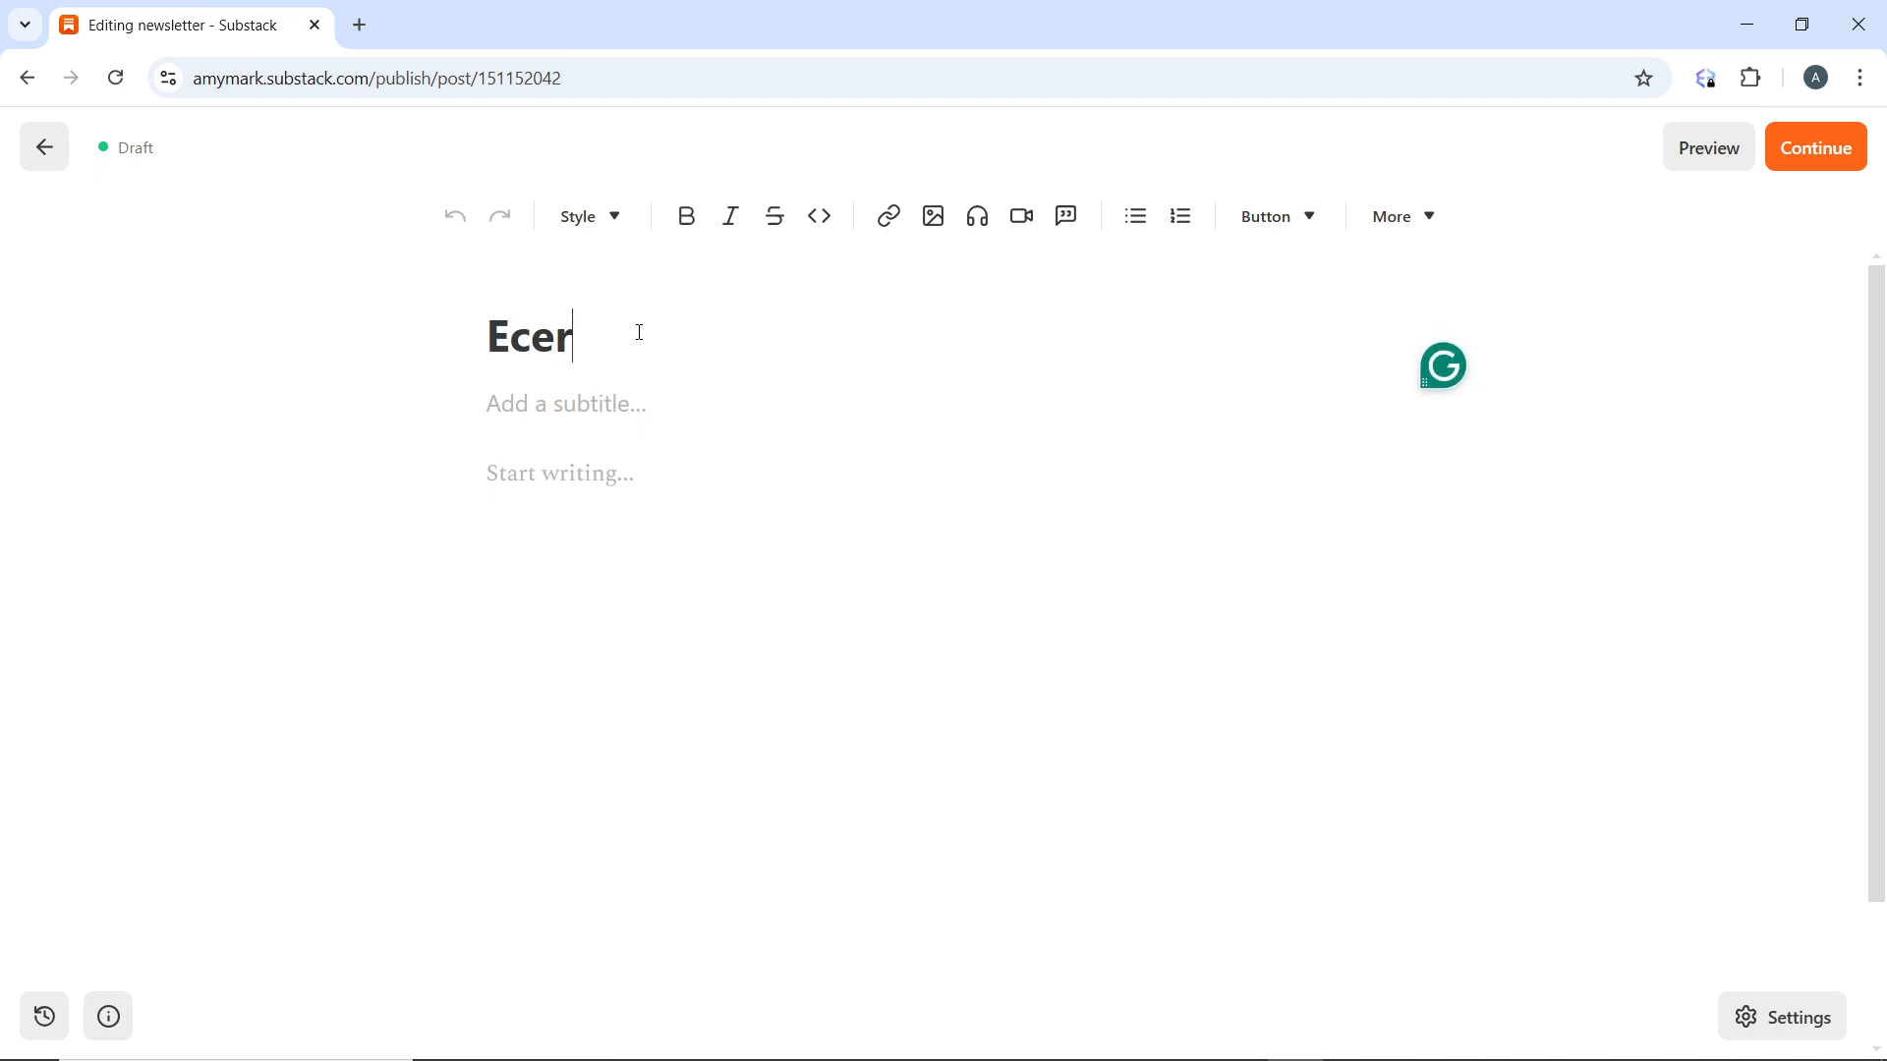
key(BackSpace)
key(BackSpace)
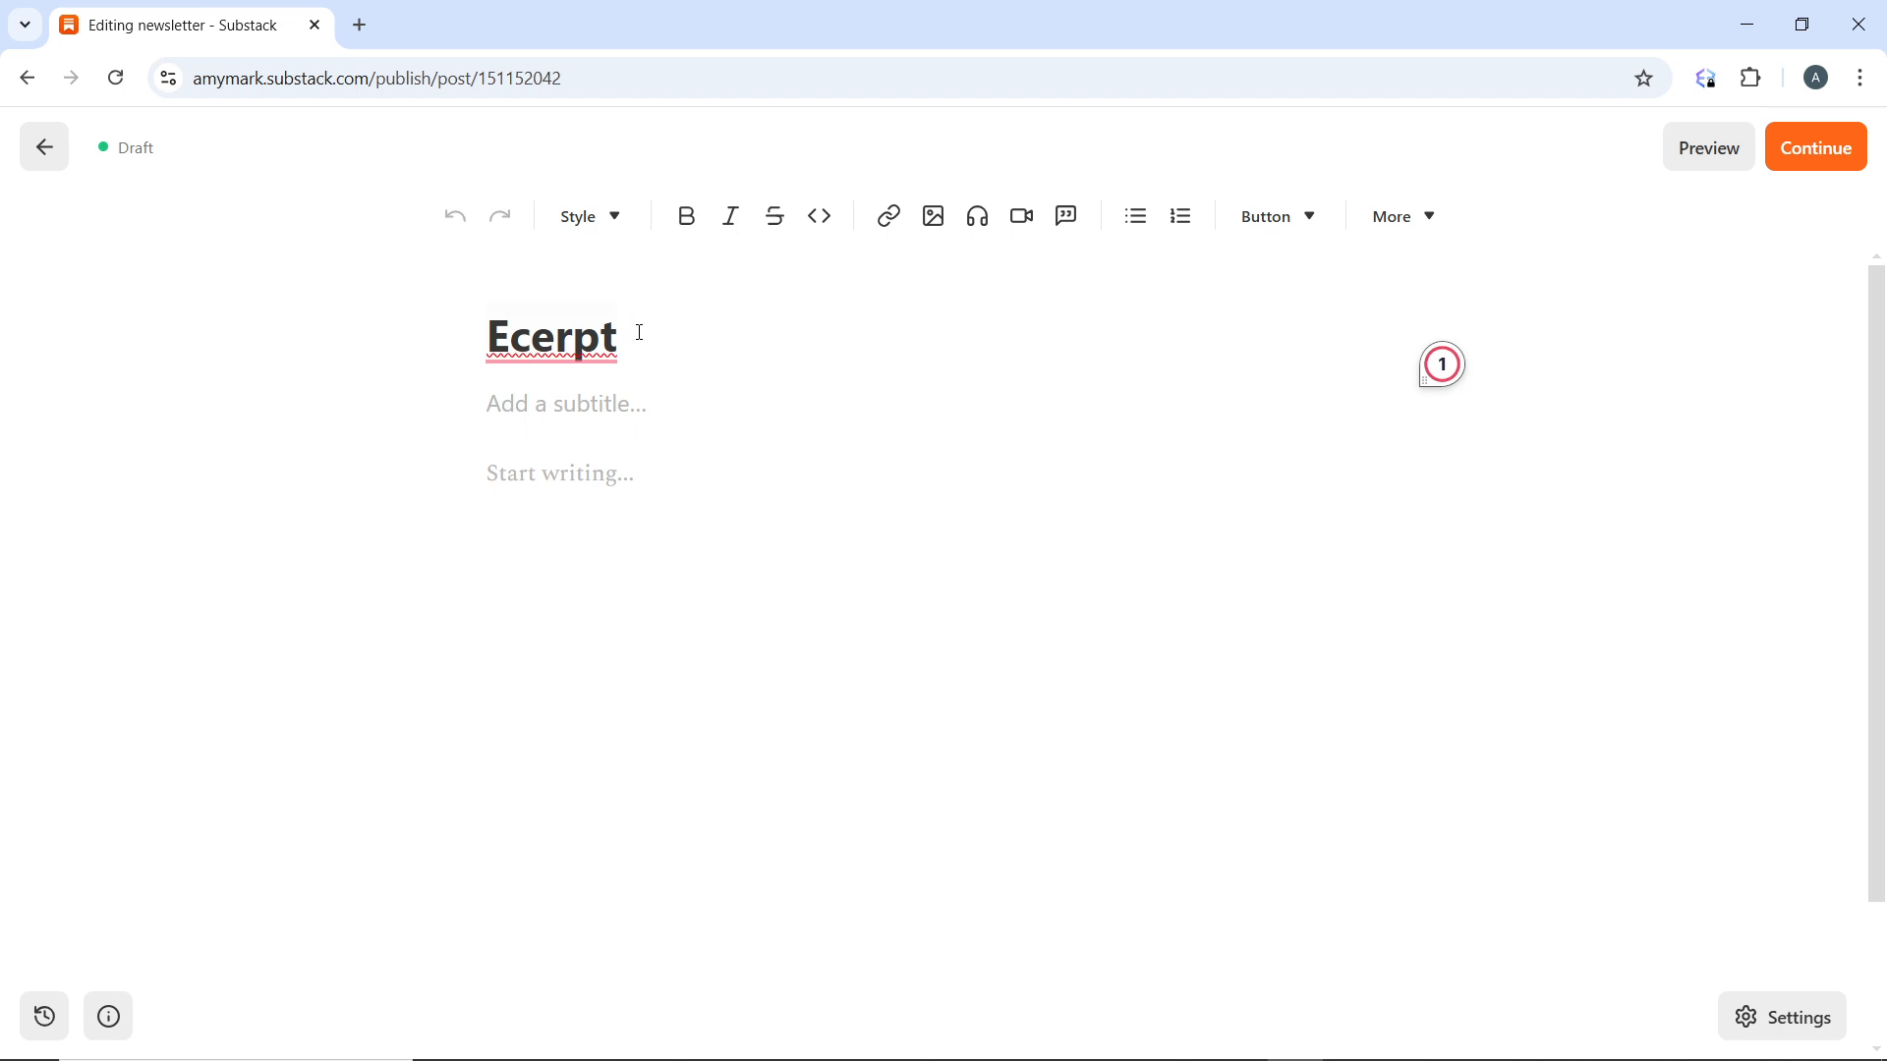
text(s)
mouse_move(518, 337)
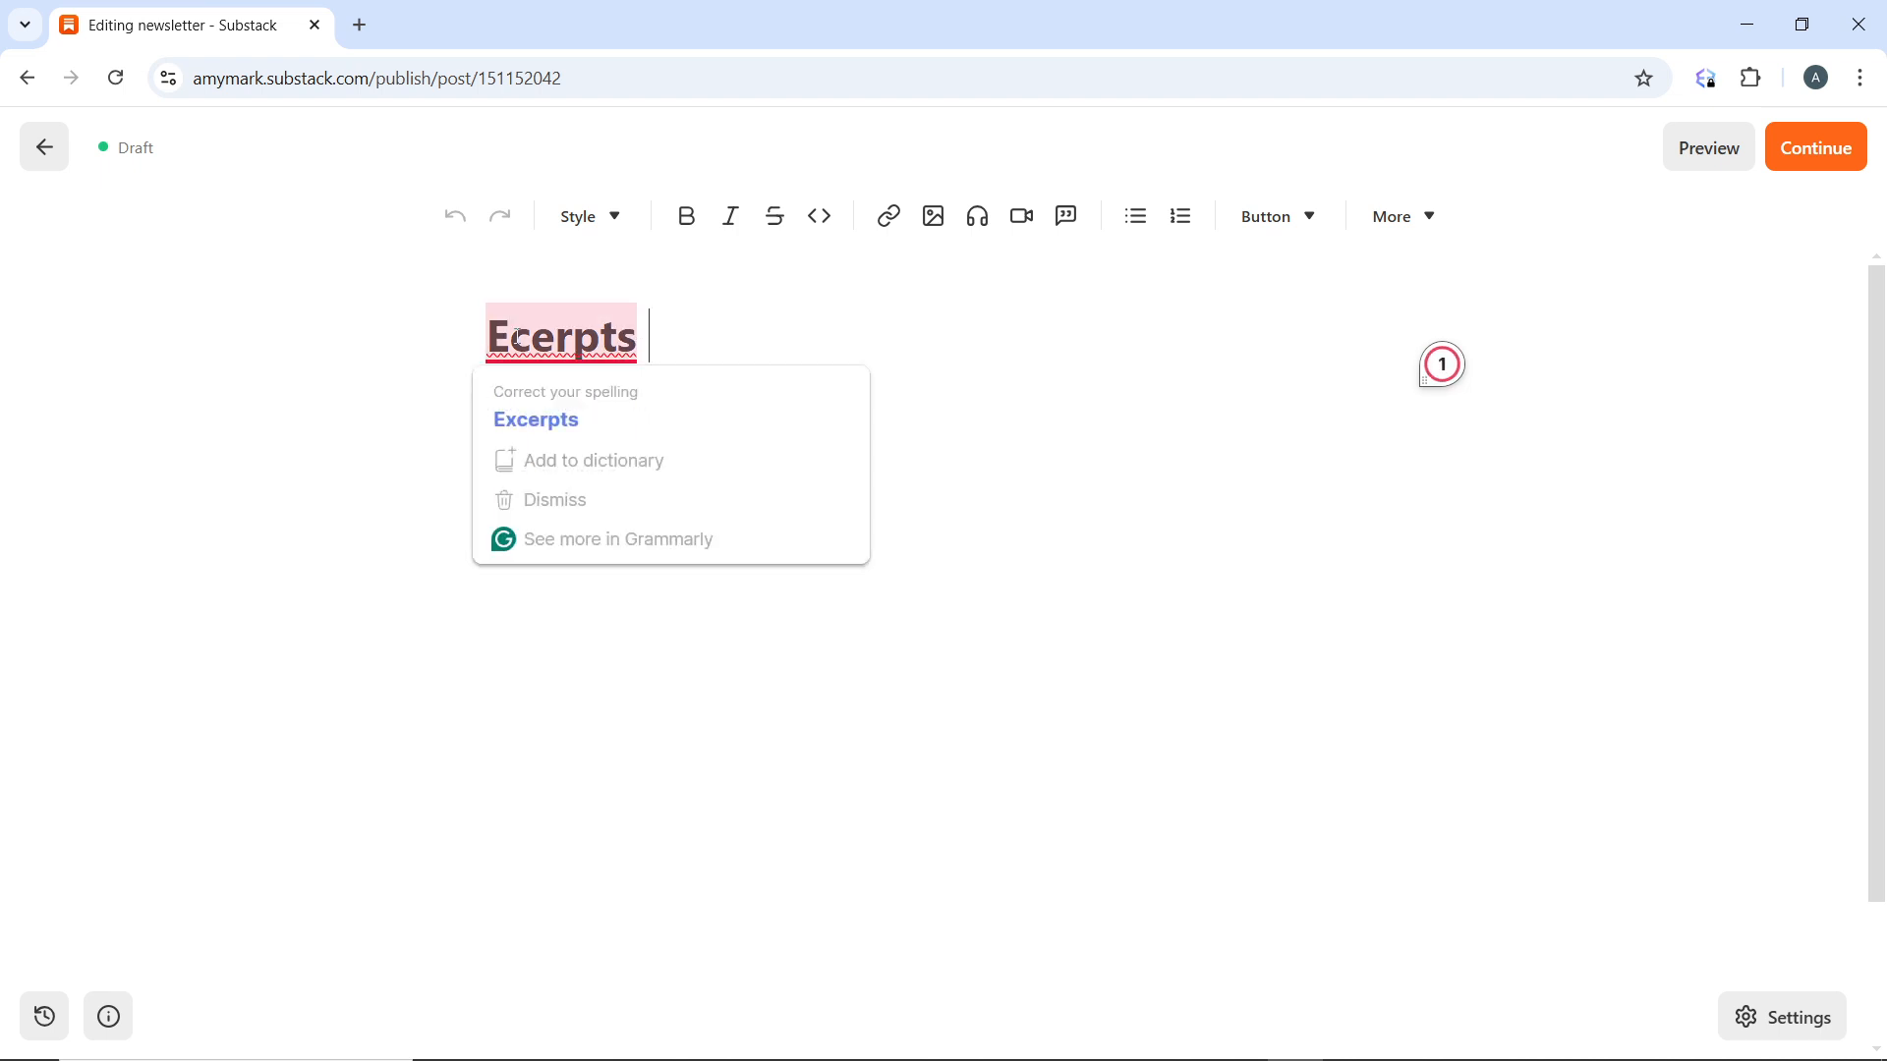
click(530, 409)
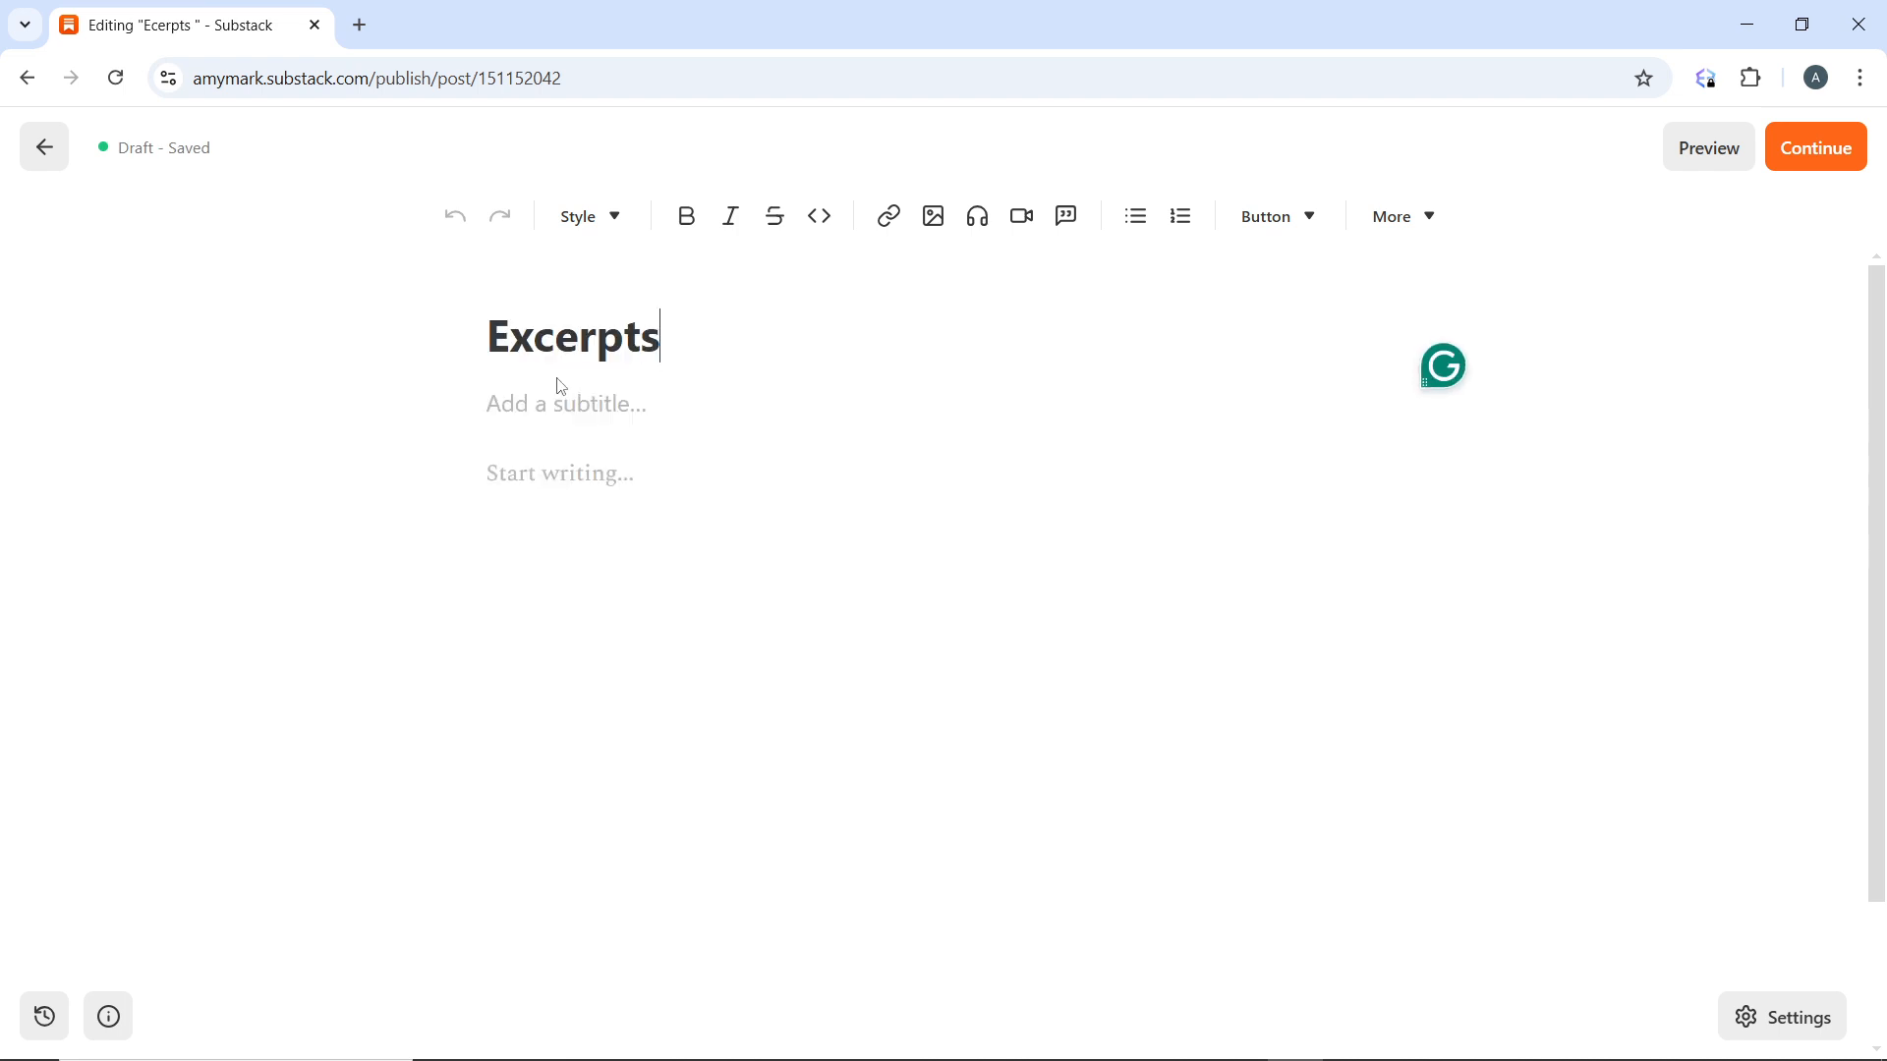
text(from )
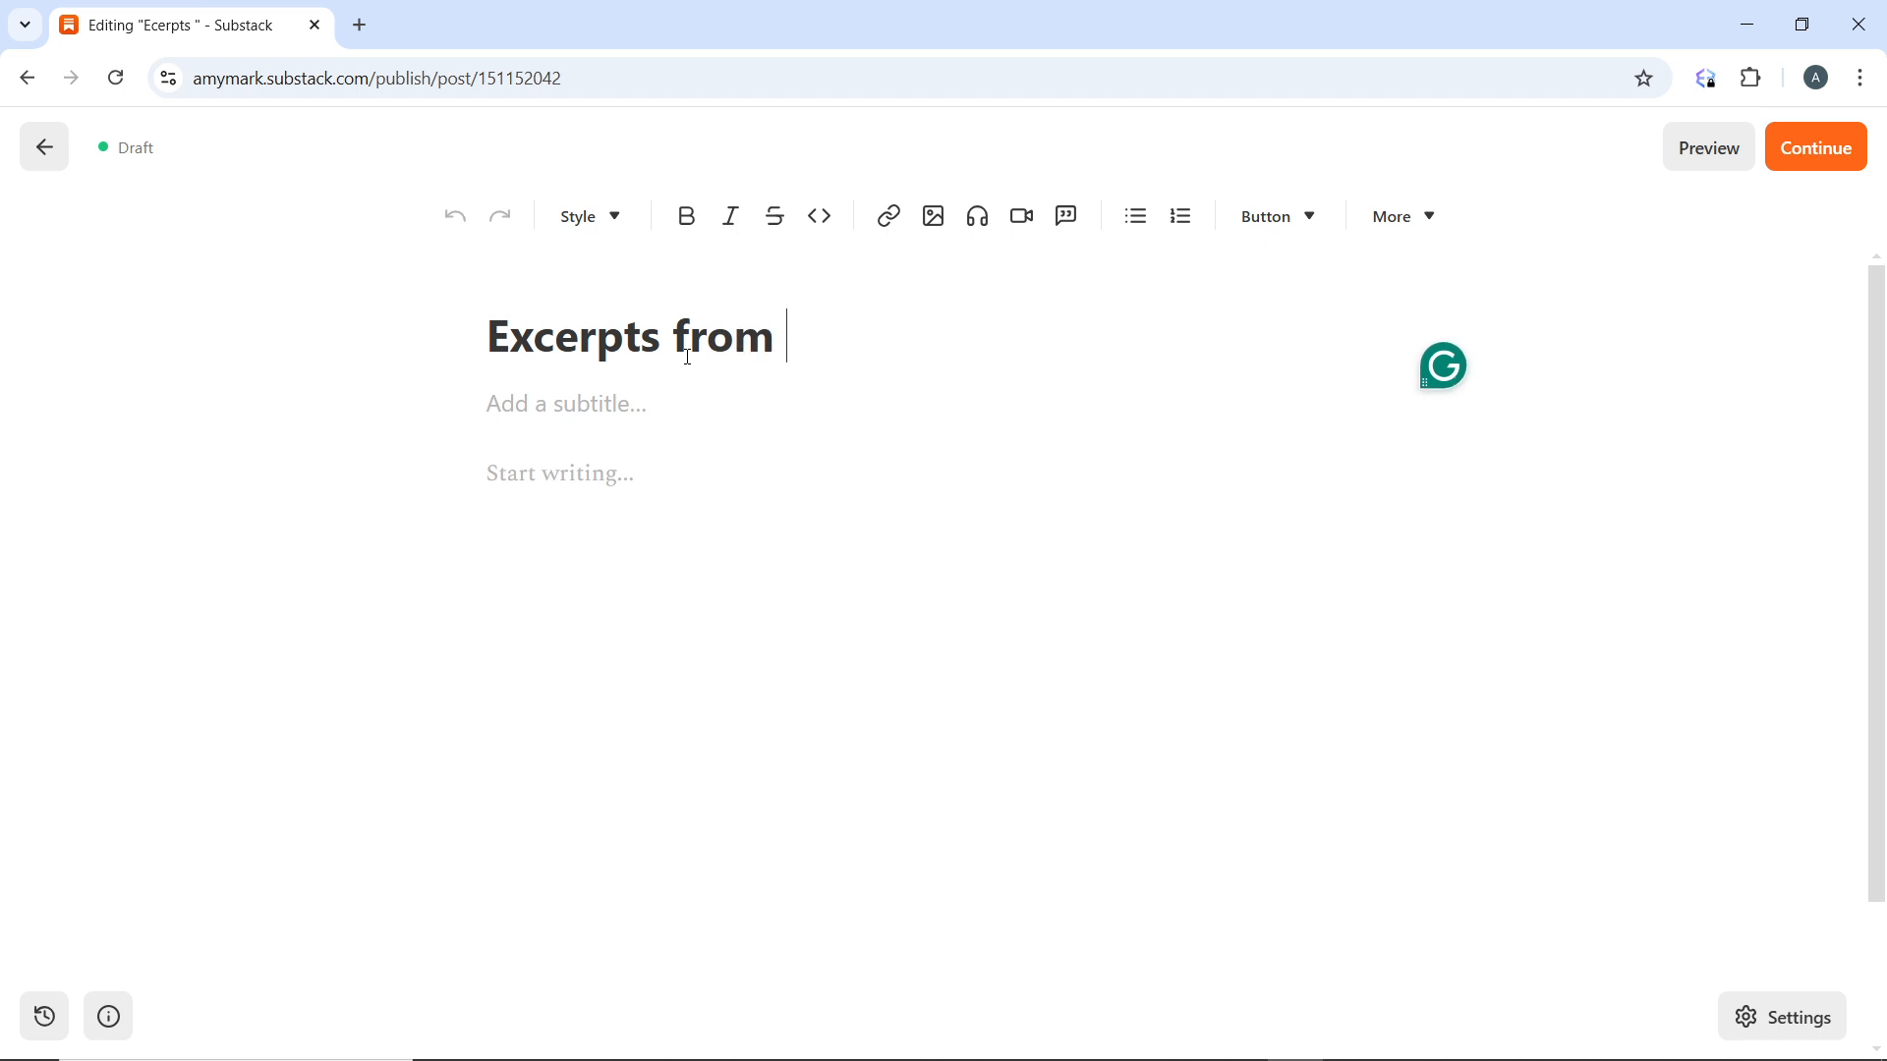
text(EA)
key(BackSpace)
text(SOTW)
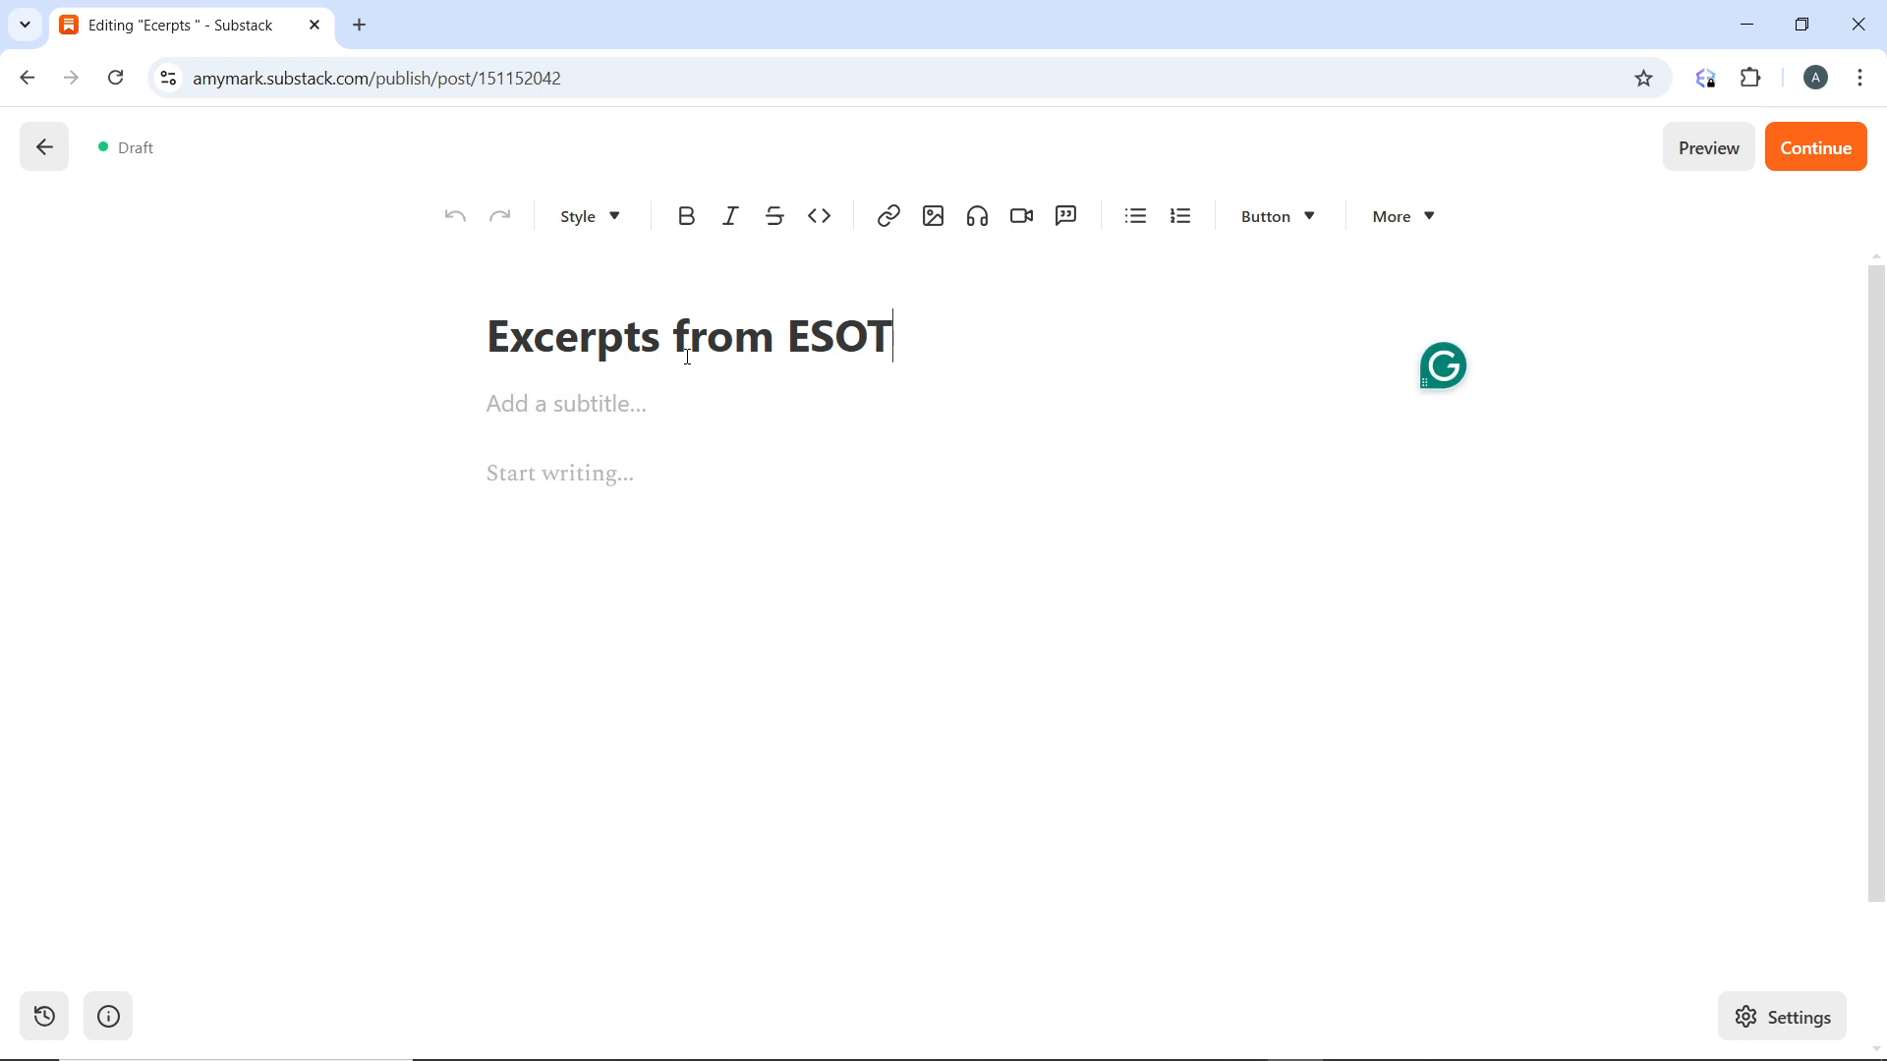
Step: Give the post the subtitle "What the Bible is"
click(629, 420)
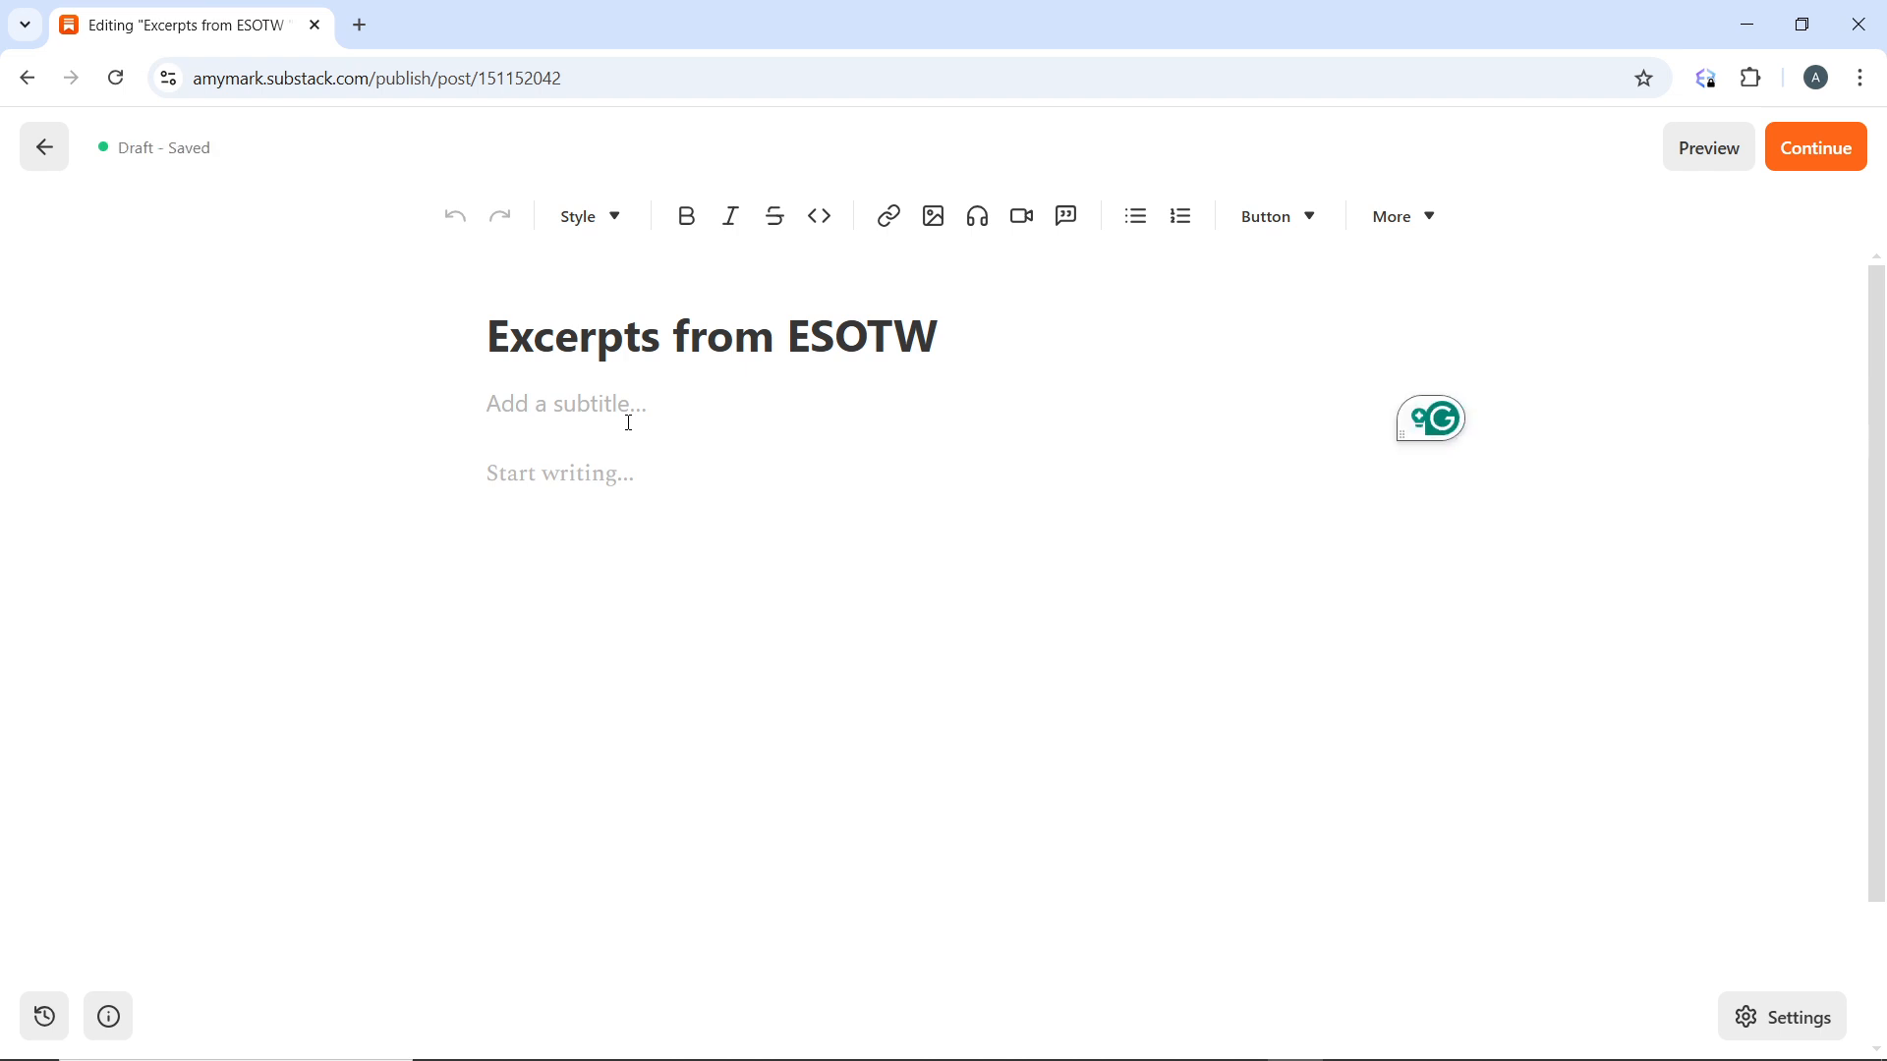
text(Wha)
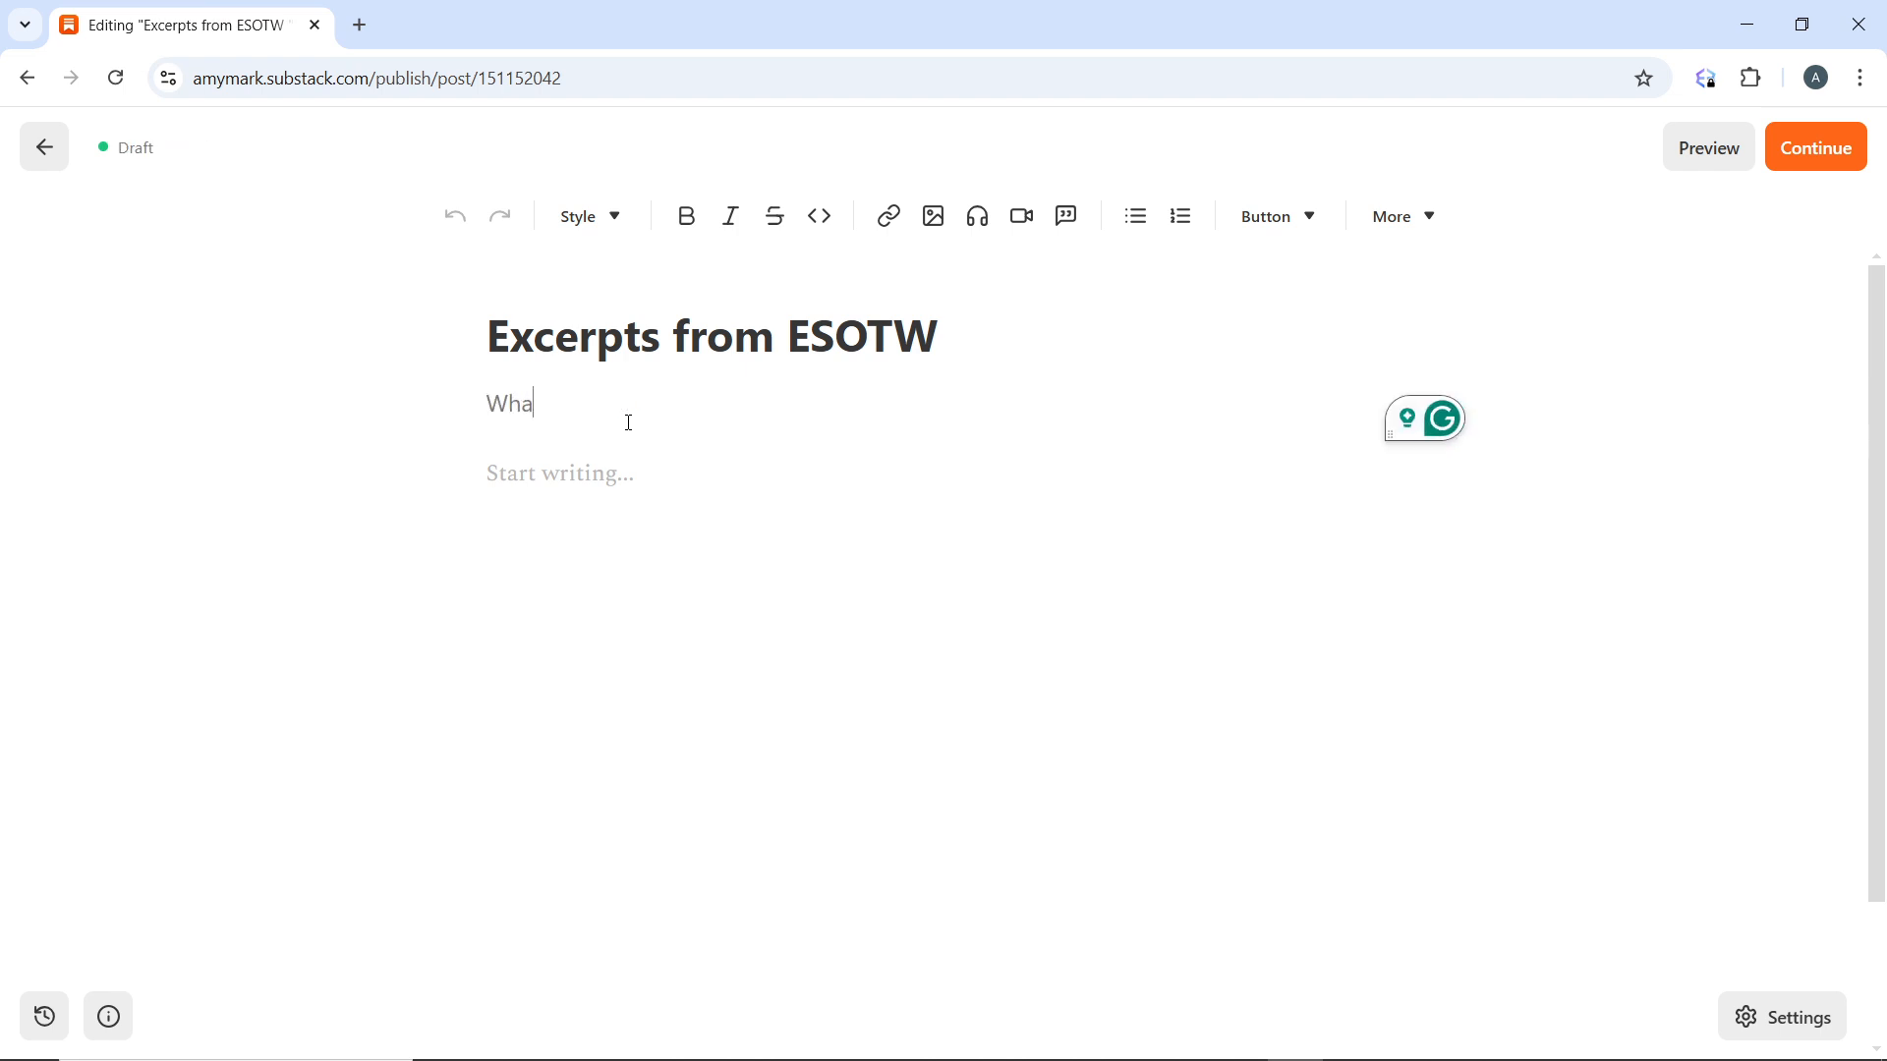
text(t the )
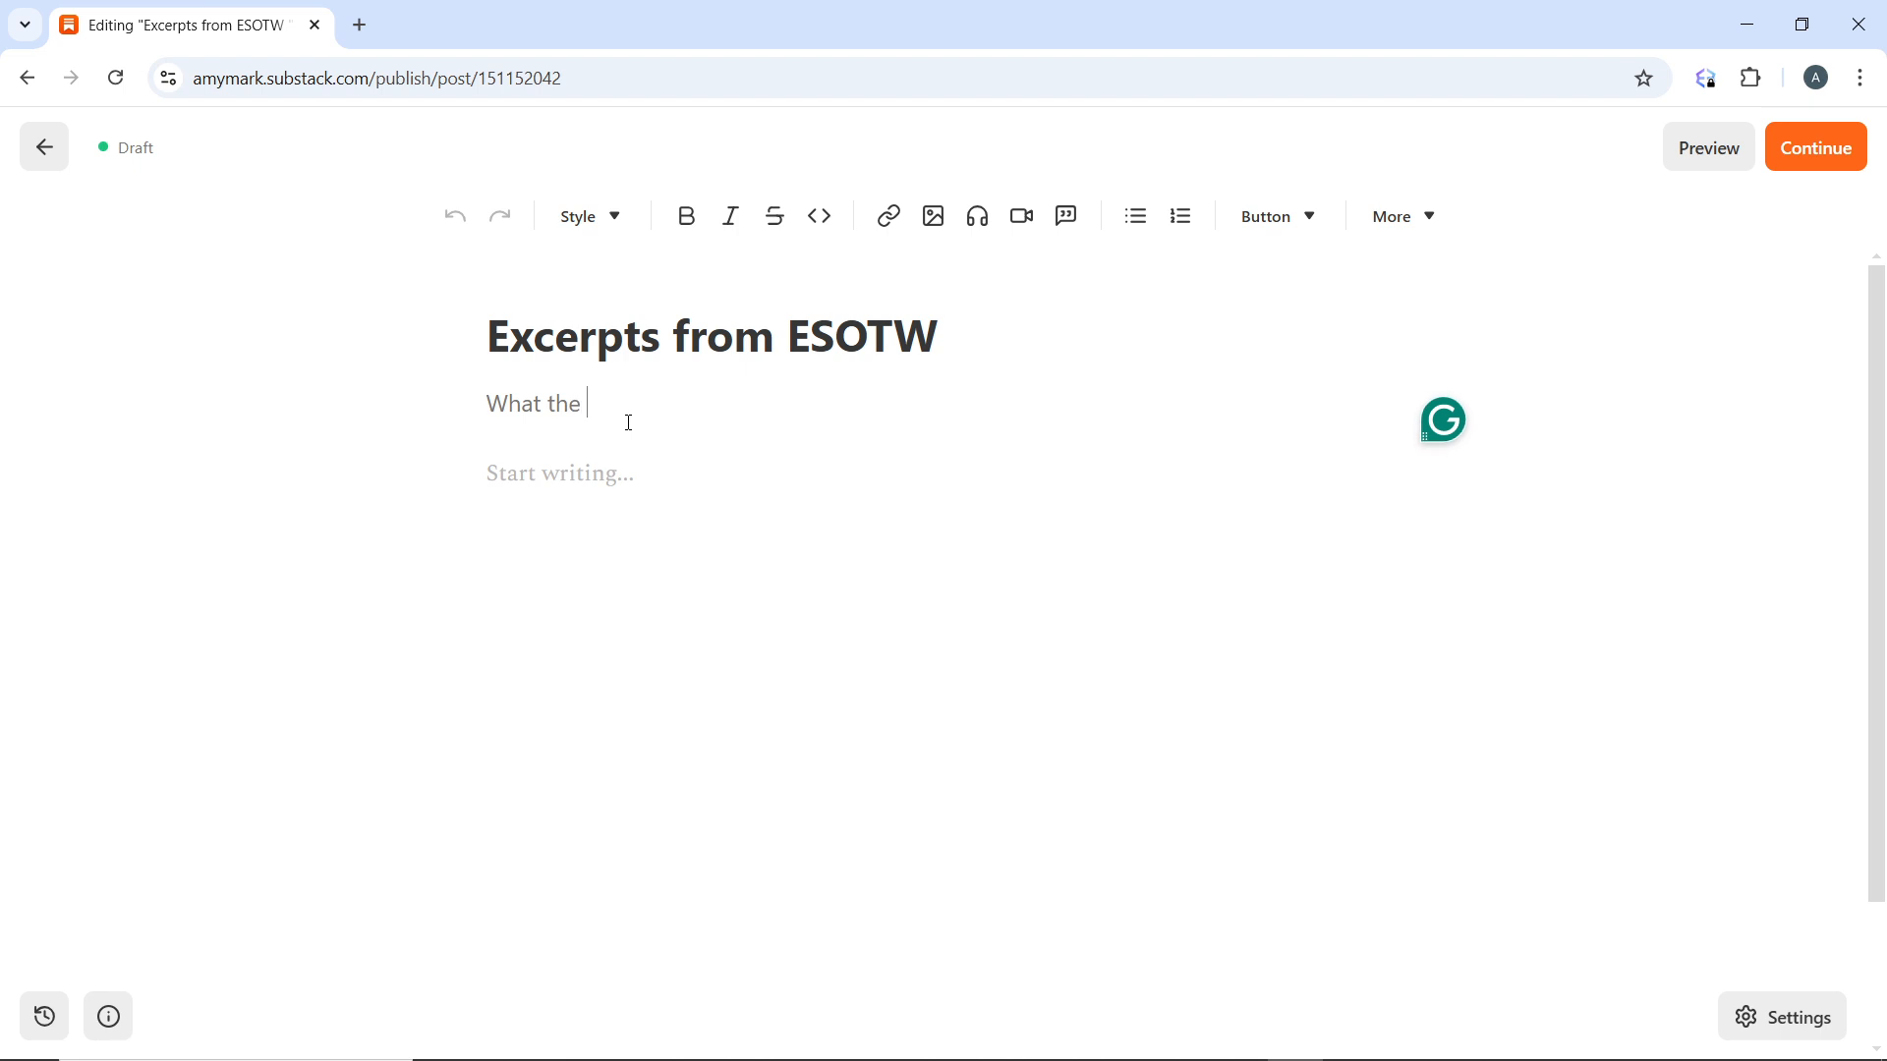
text(Bible is)
Step: Insert the body paragraph running from "The Bible is not just a collection of ancient writings" to "a deliberate and systematic study."
click(625, 490)
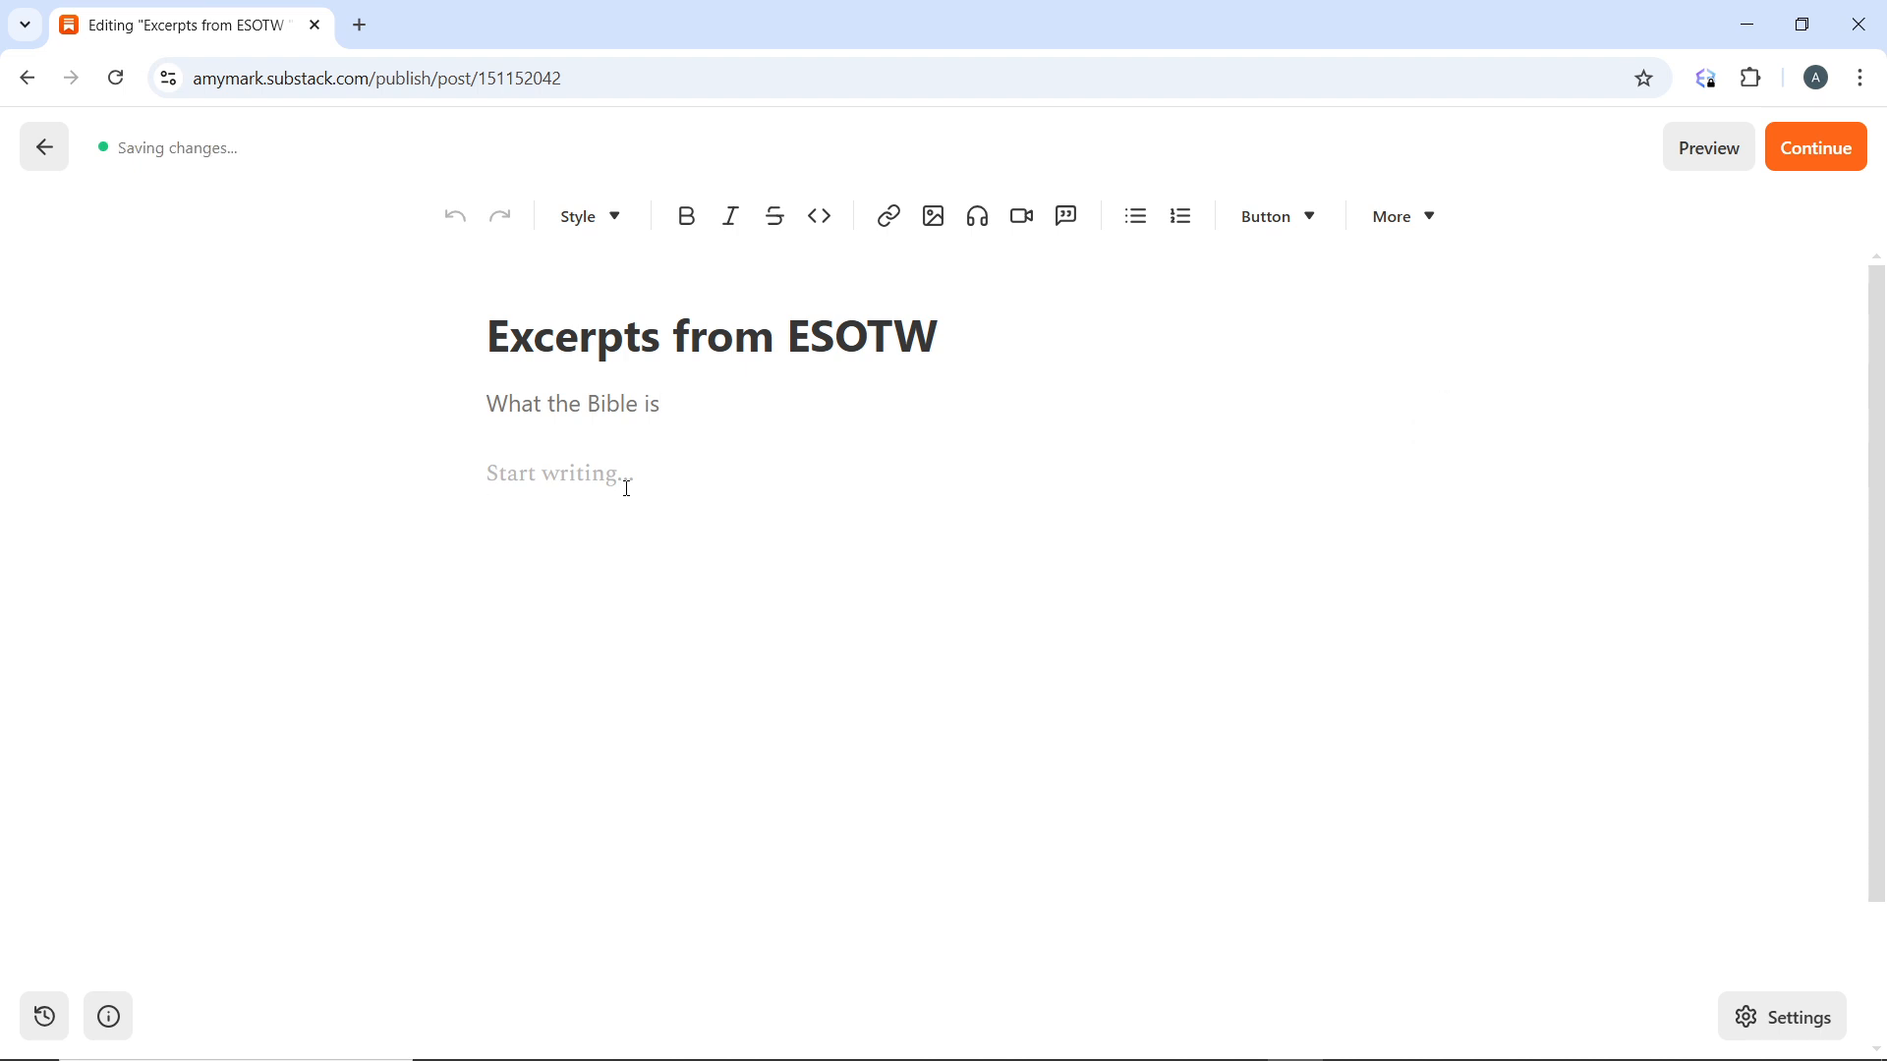
key(ctrl+p)
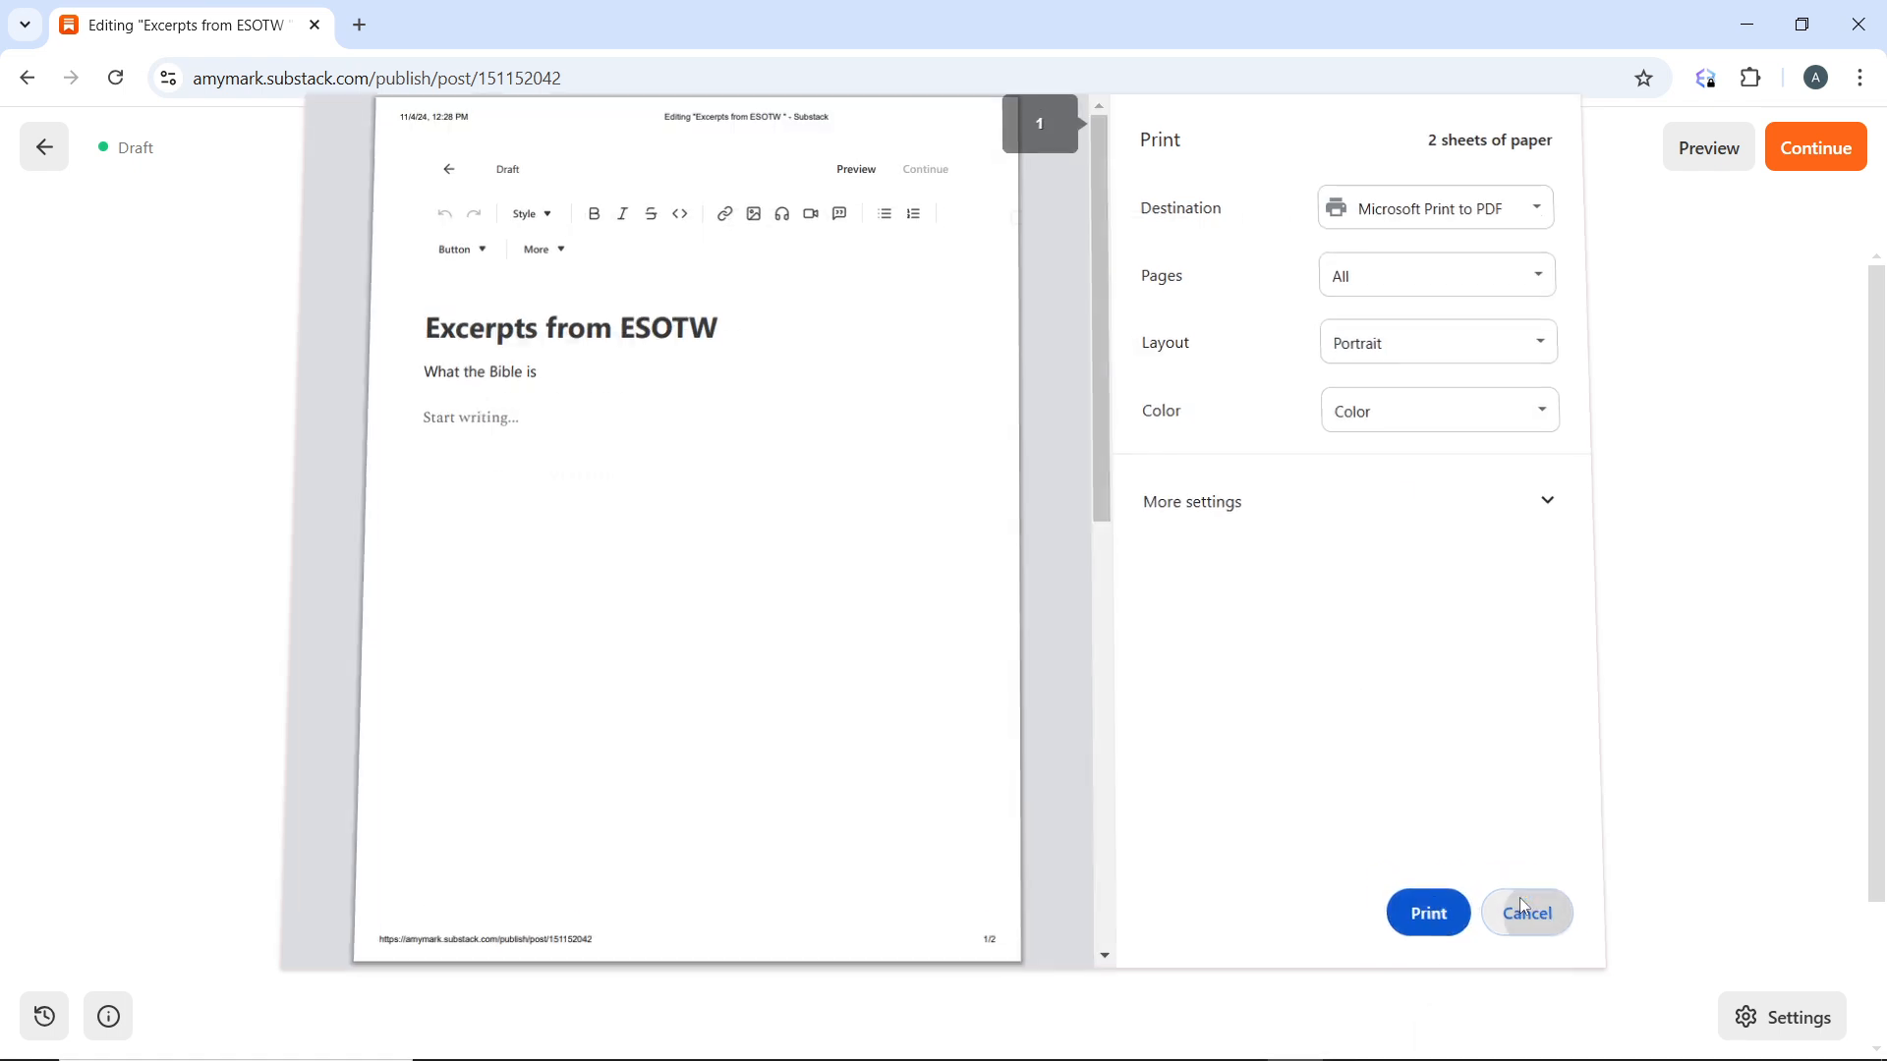
click(1519, 898)
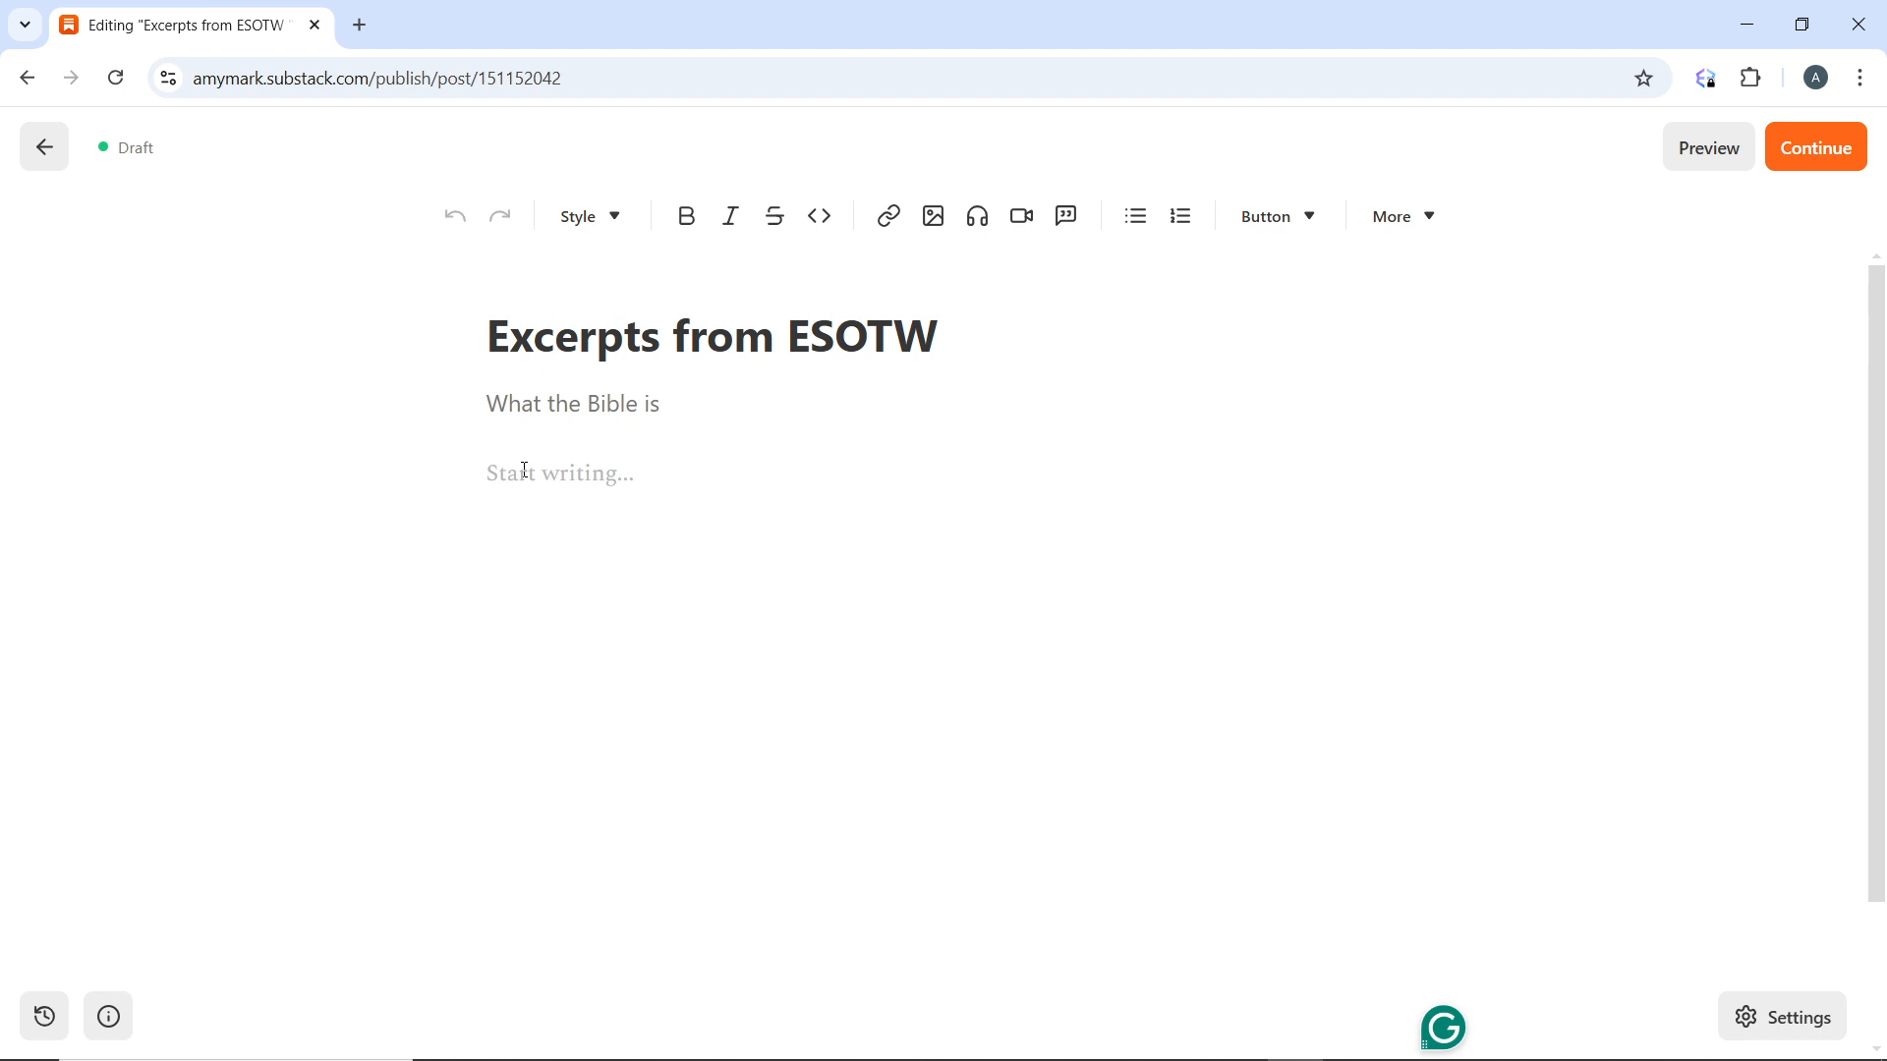
text(The Bible is not just a collection of ancient writings, historical records, or a literature piece—it's the living, spoken Word of God. It is a guide designed to aid the journey of every man who desires to know the creator of the universe. To truly maximise its wisdom in our lives and other facets of it, we must intentionally engage in a deliberate and systematic study.)
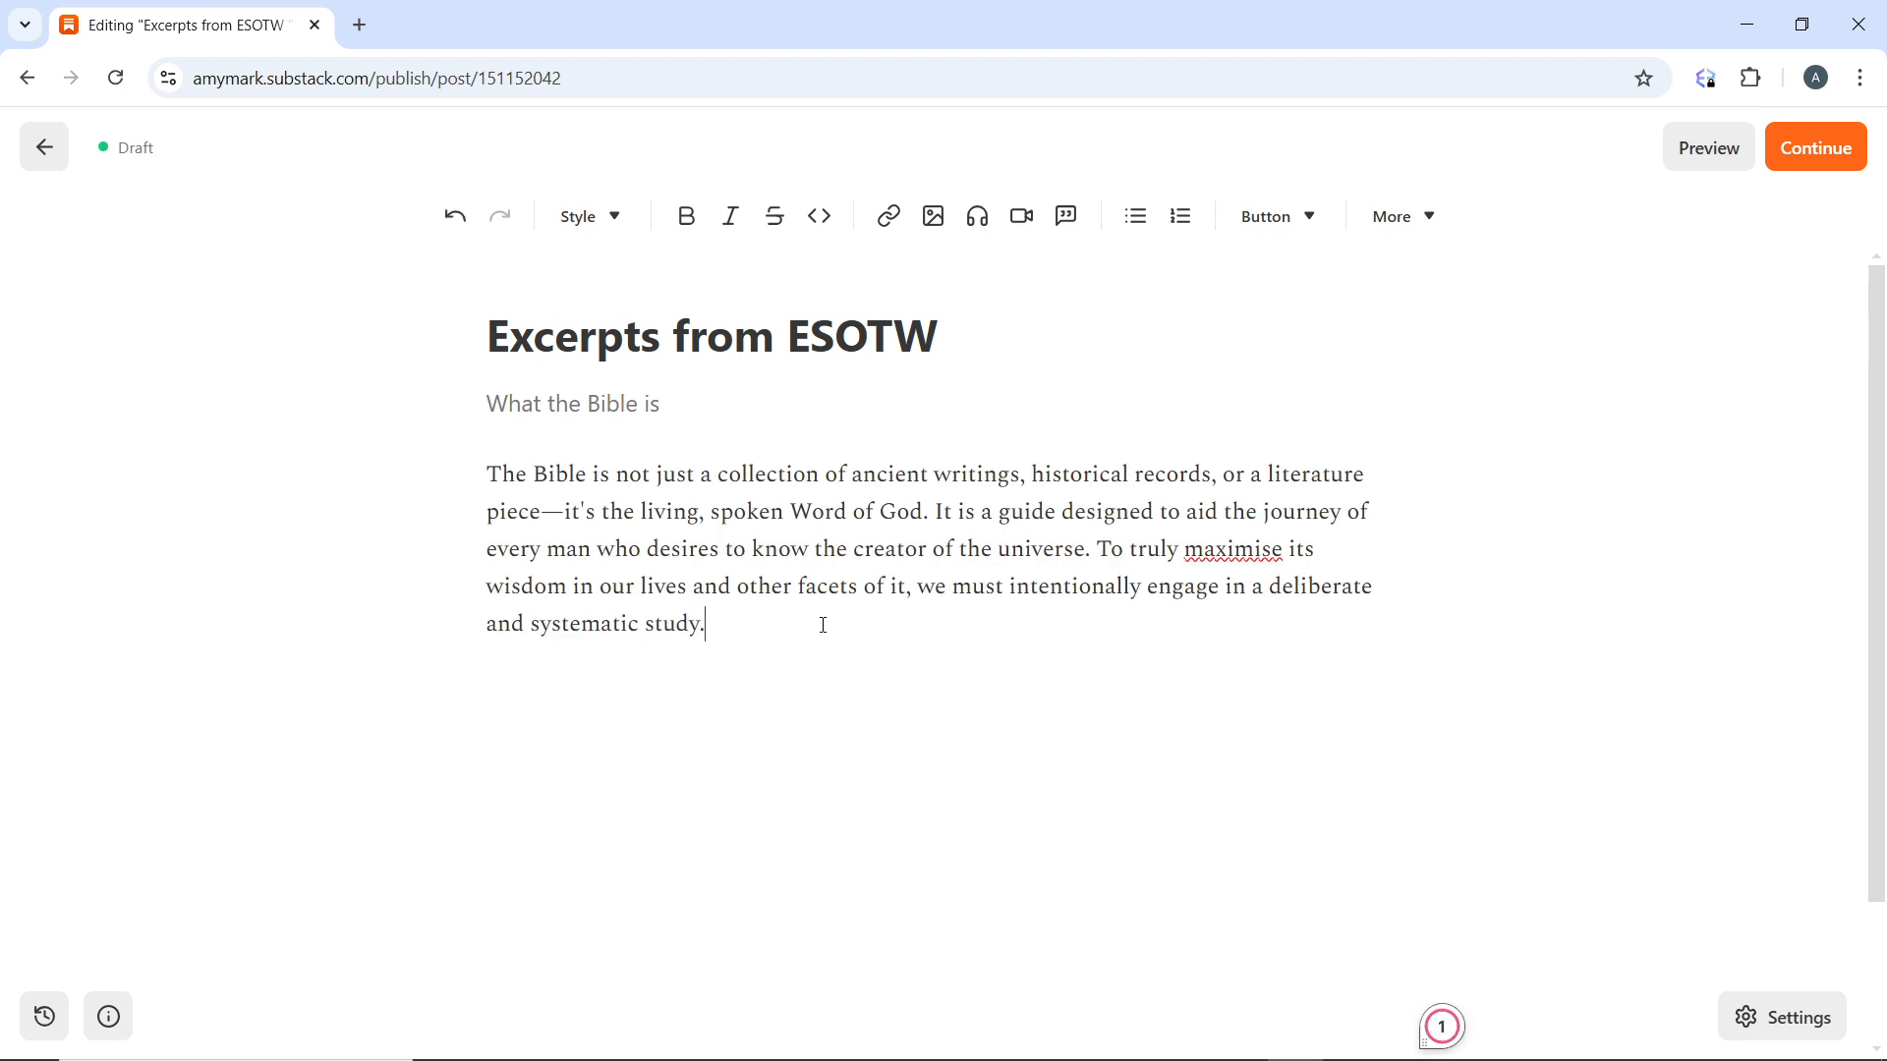
Step: Dismiss the writing suggestions for "maximise", "of it" and "a literature piece" in the body paragraph
mouse_move(1267, 551)
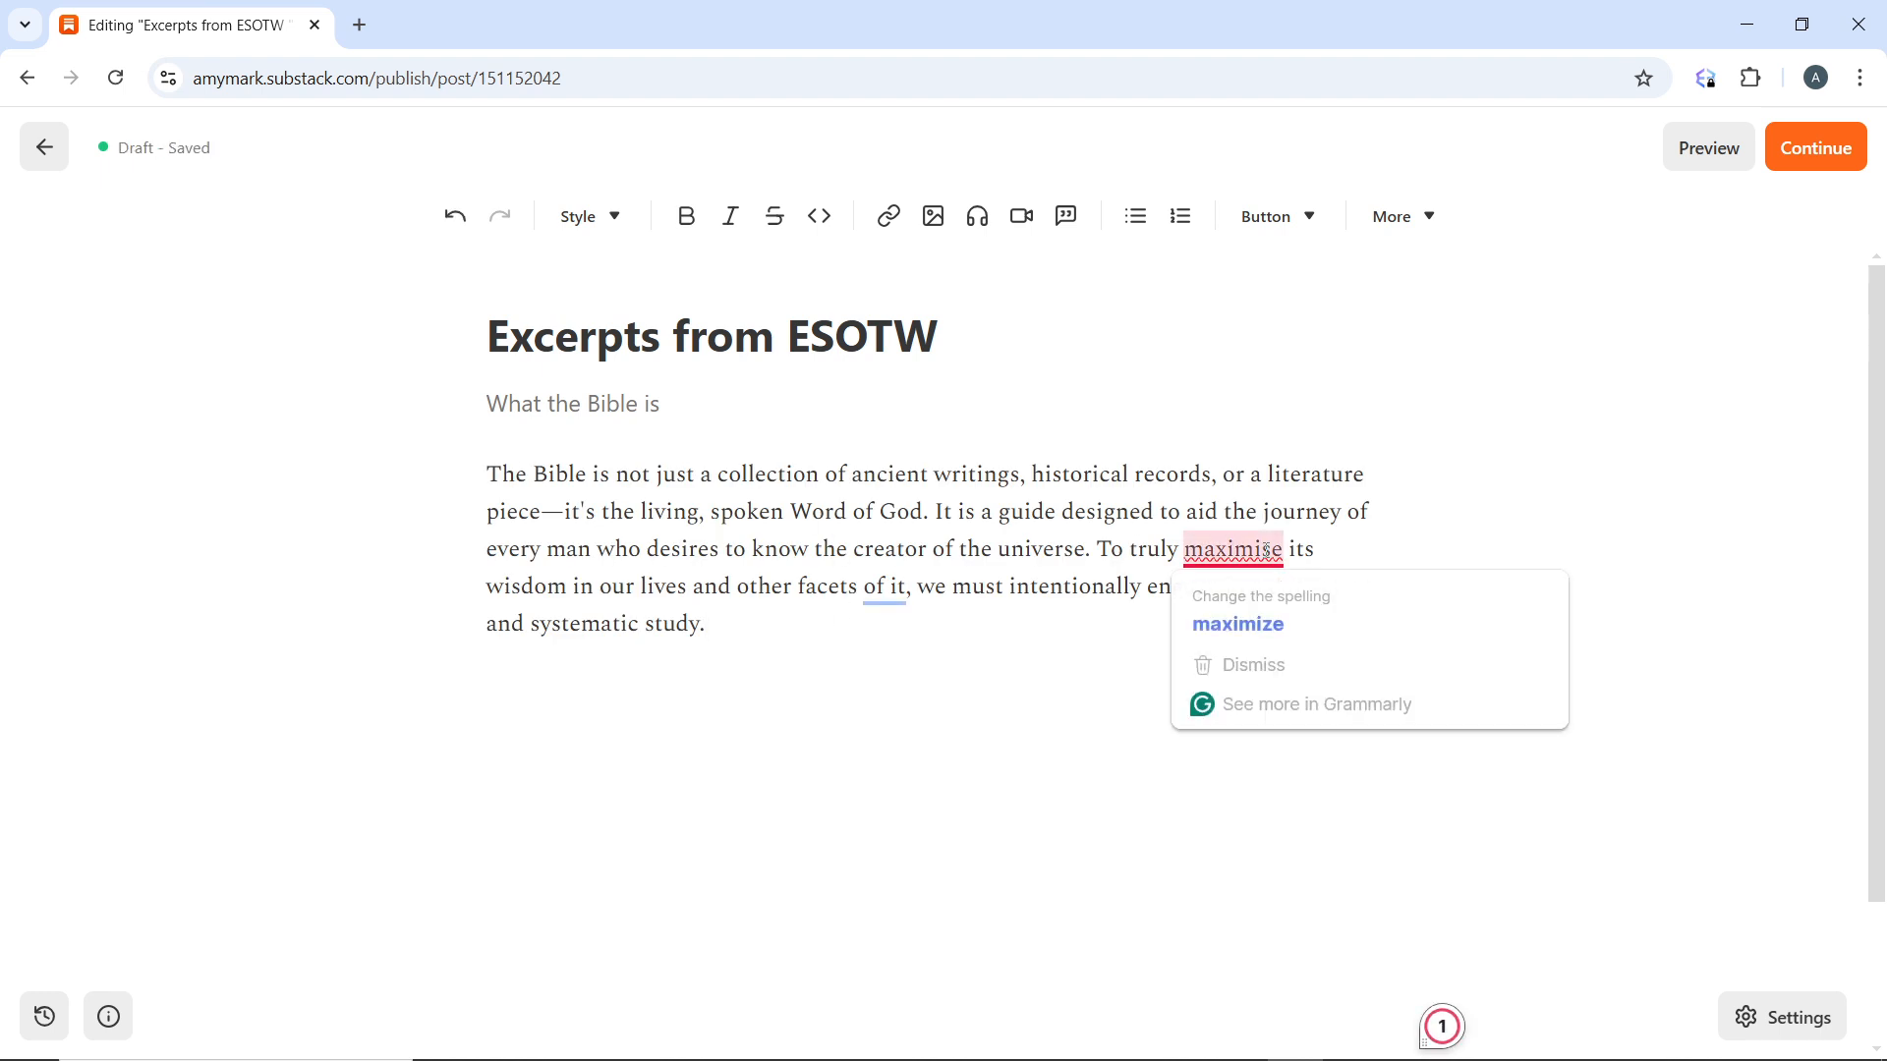
click(1259, 668)
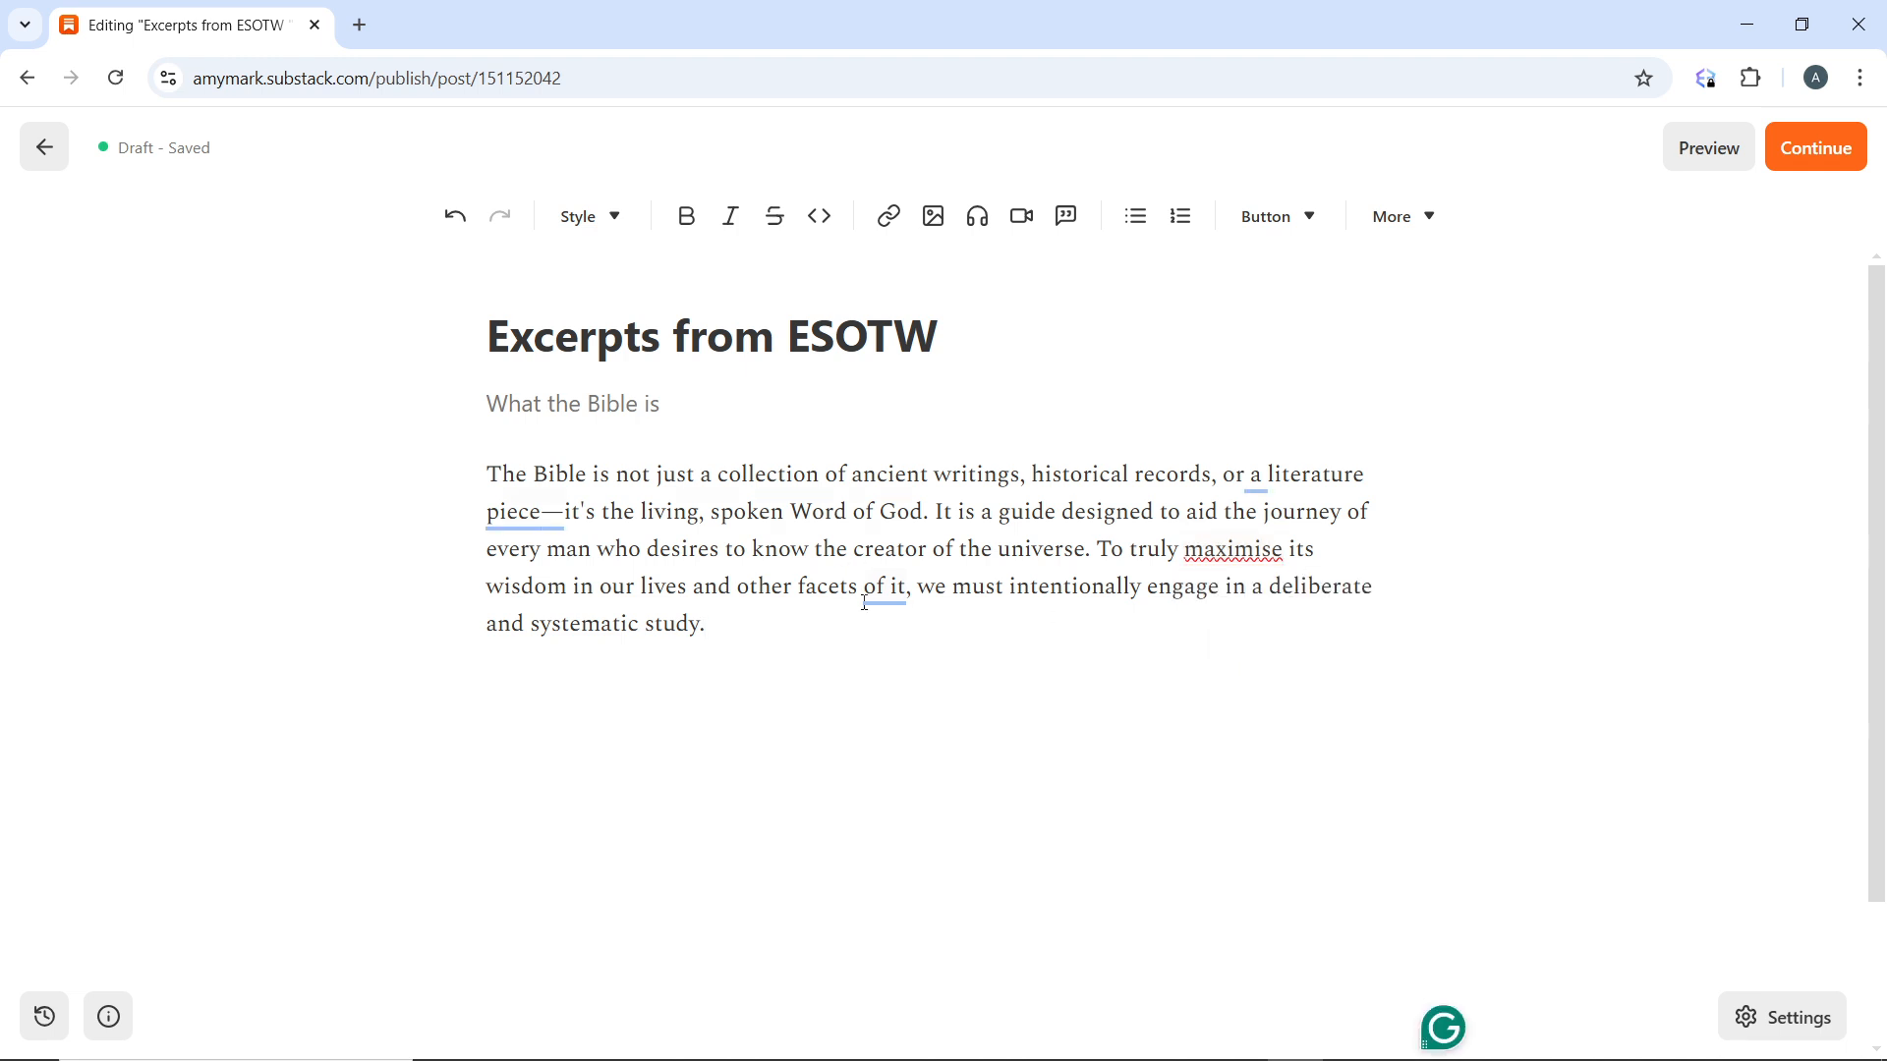
mouse_move(869, 594)
click(926, 747)
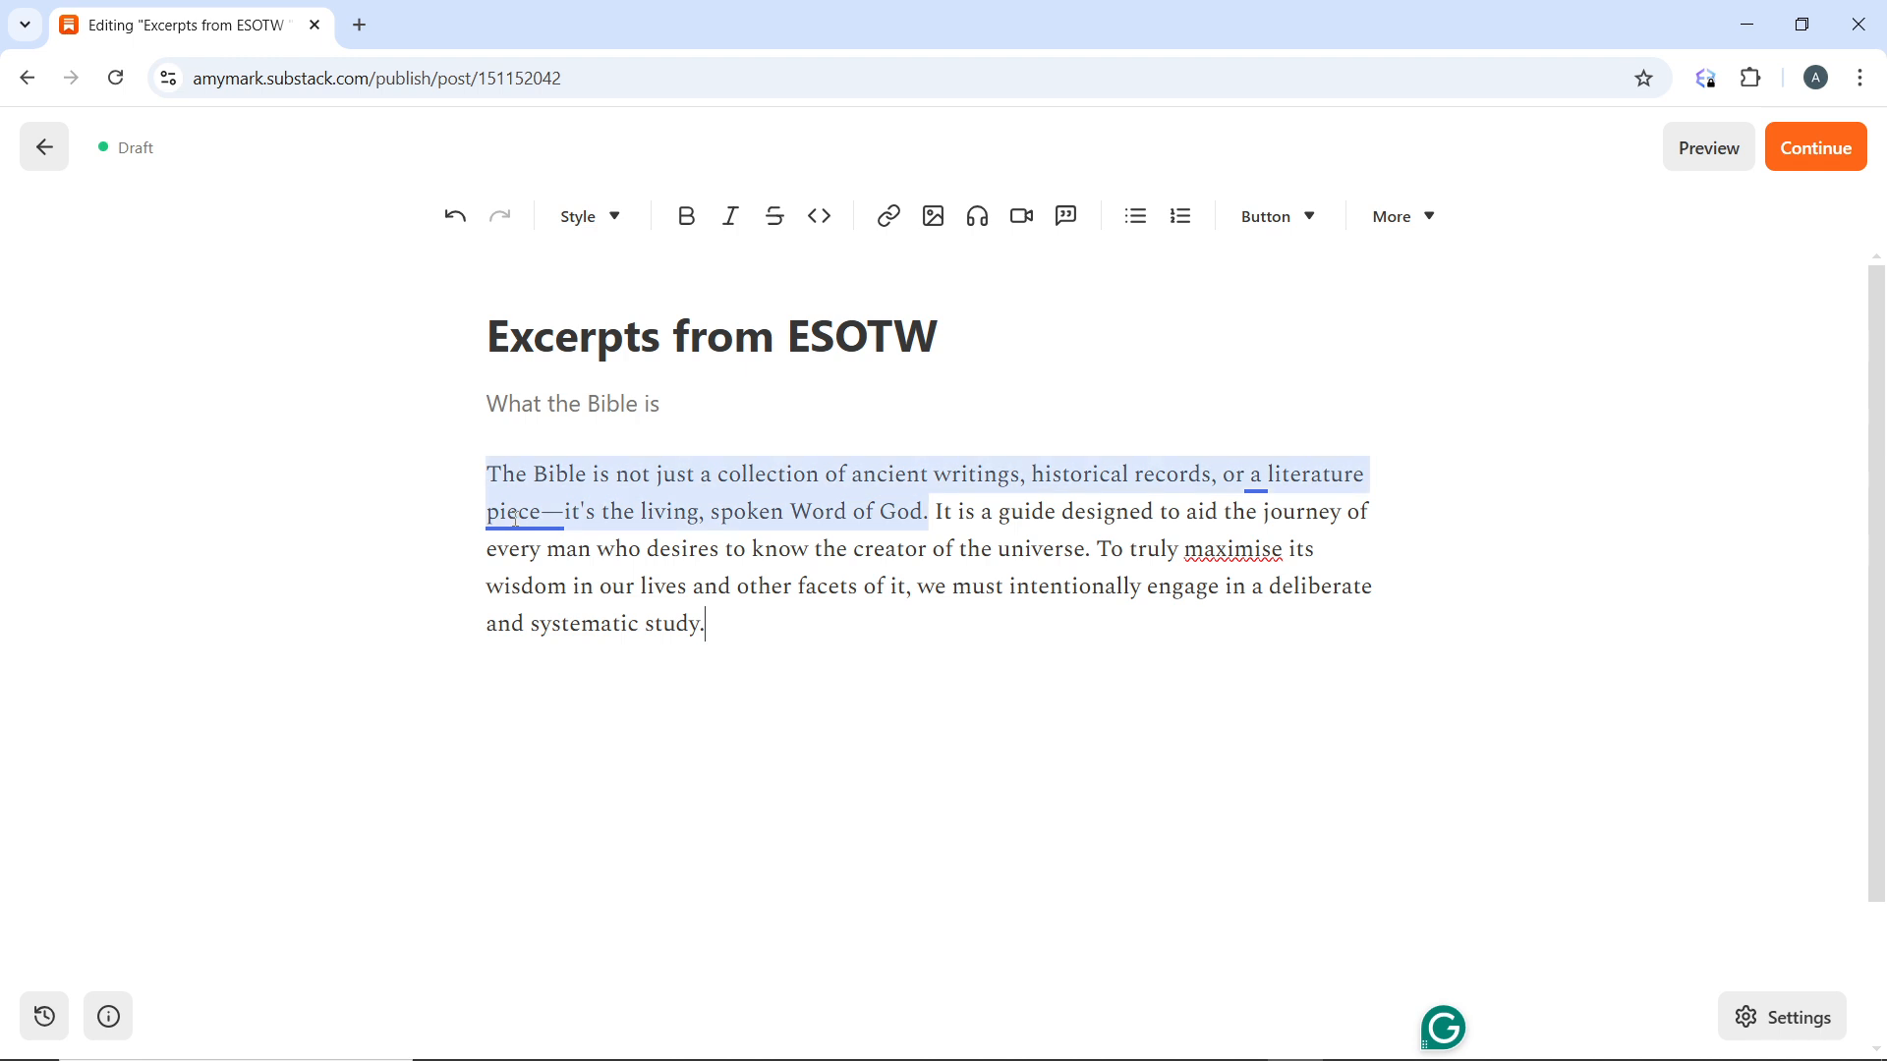
mouse_move(515, 519)
click(575, 732)
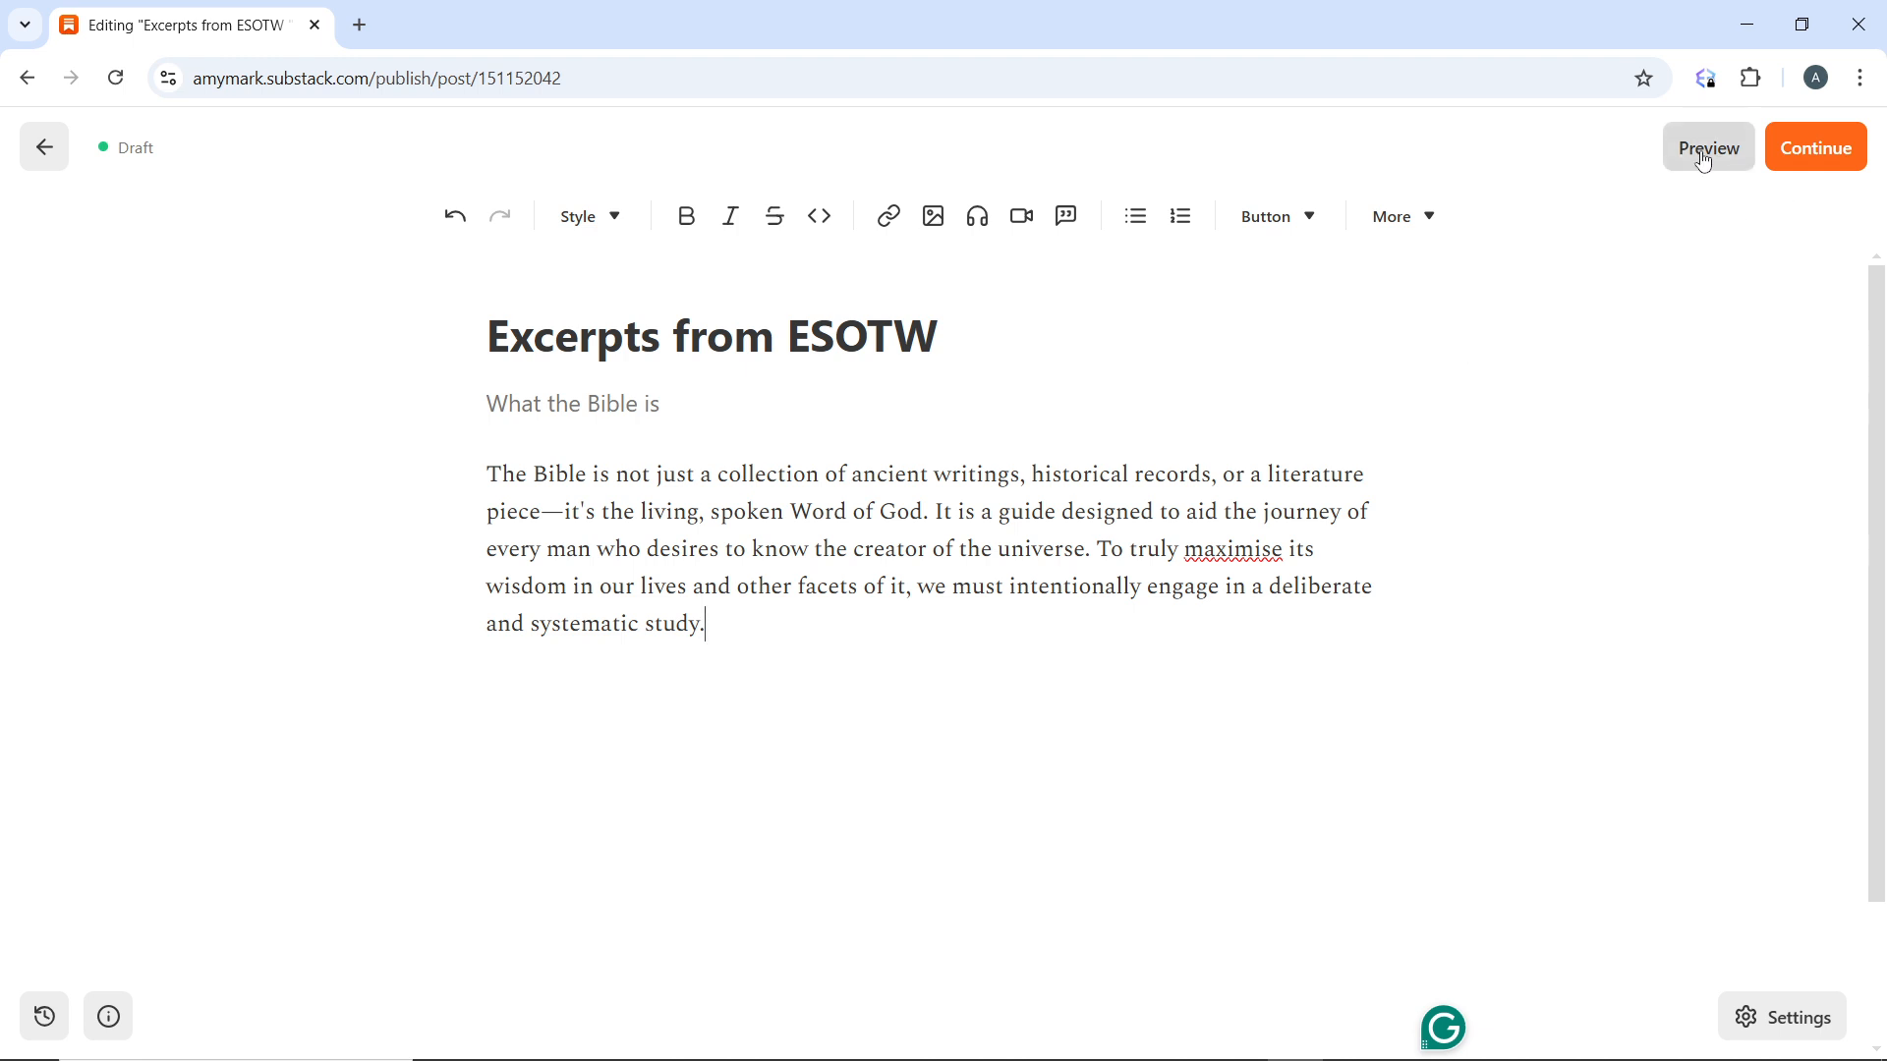
Step: Proceed to the post's publishing options and enable a scheduled time to email and publish
click(1820, 150)
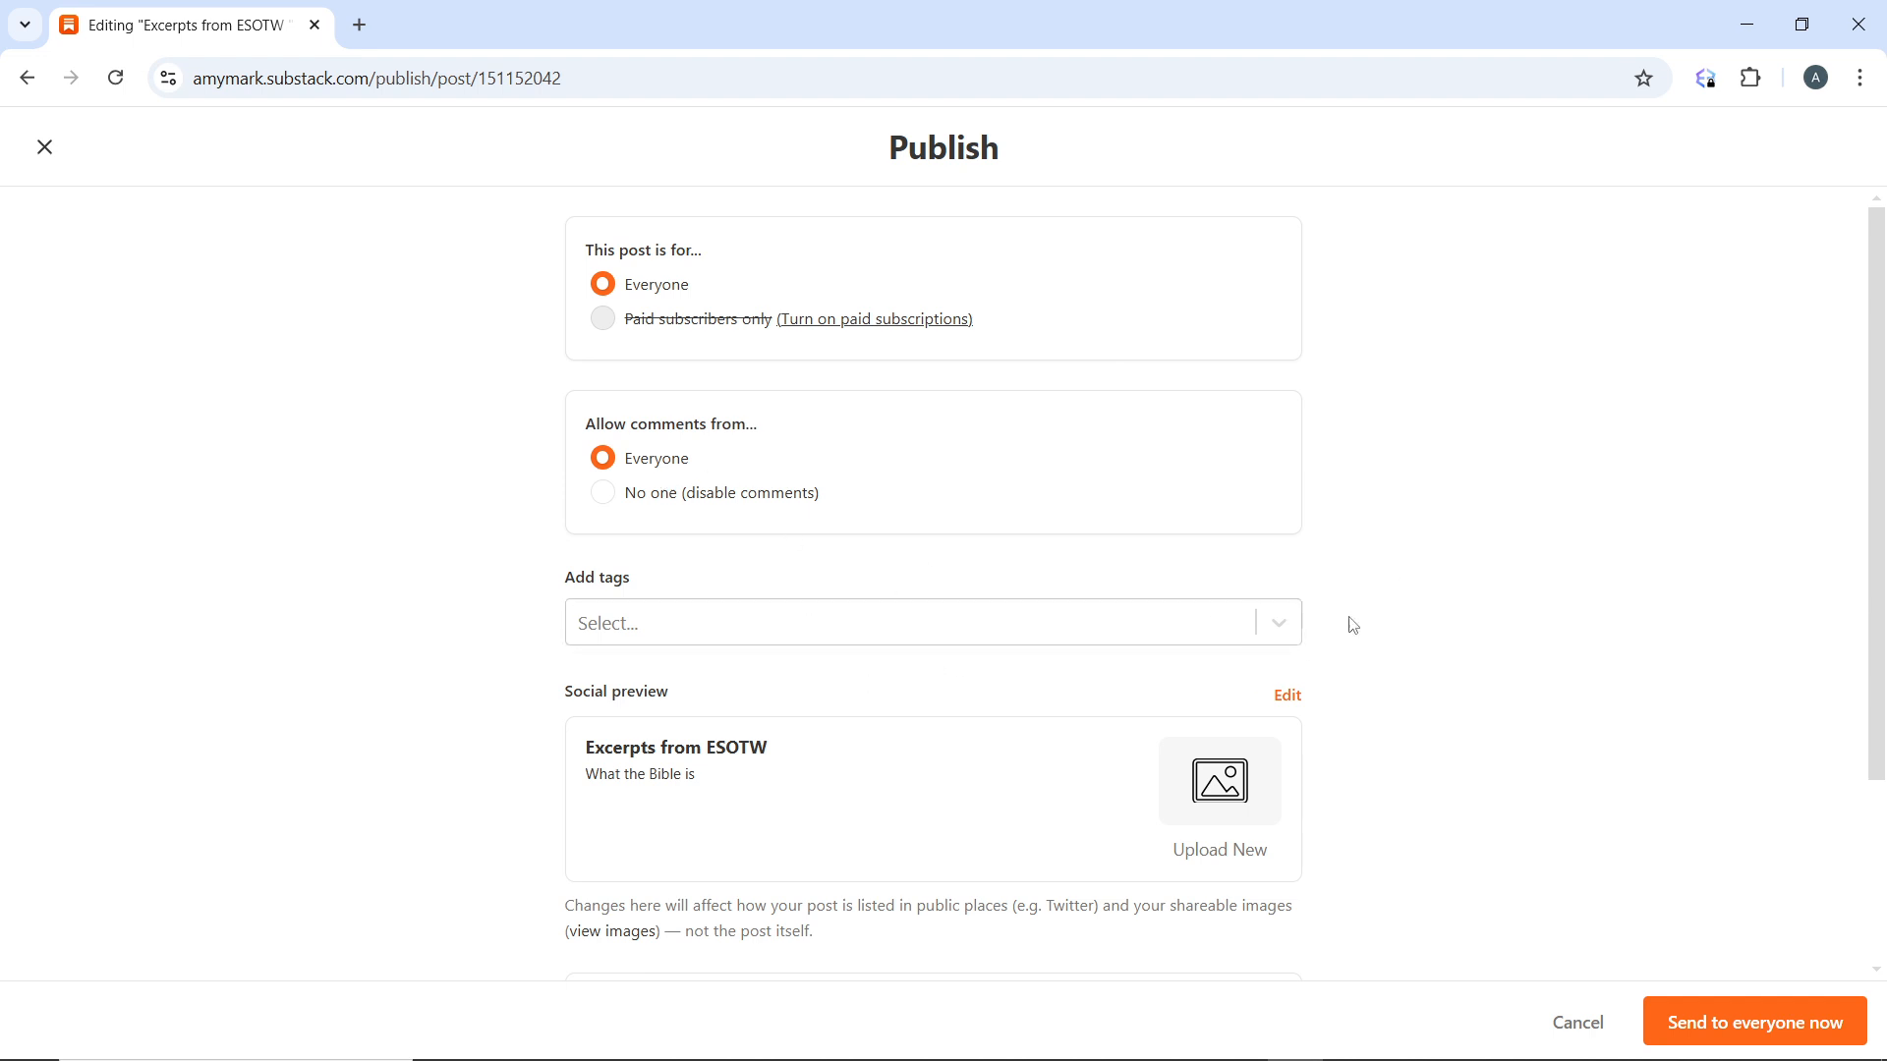
scroll(1428, 619, down, 3)
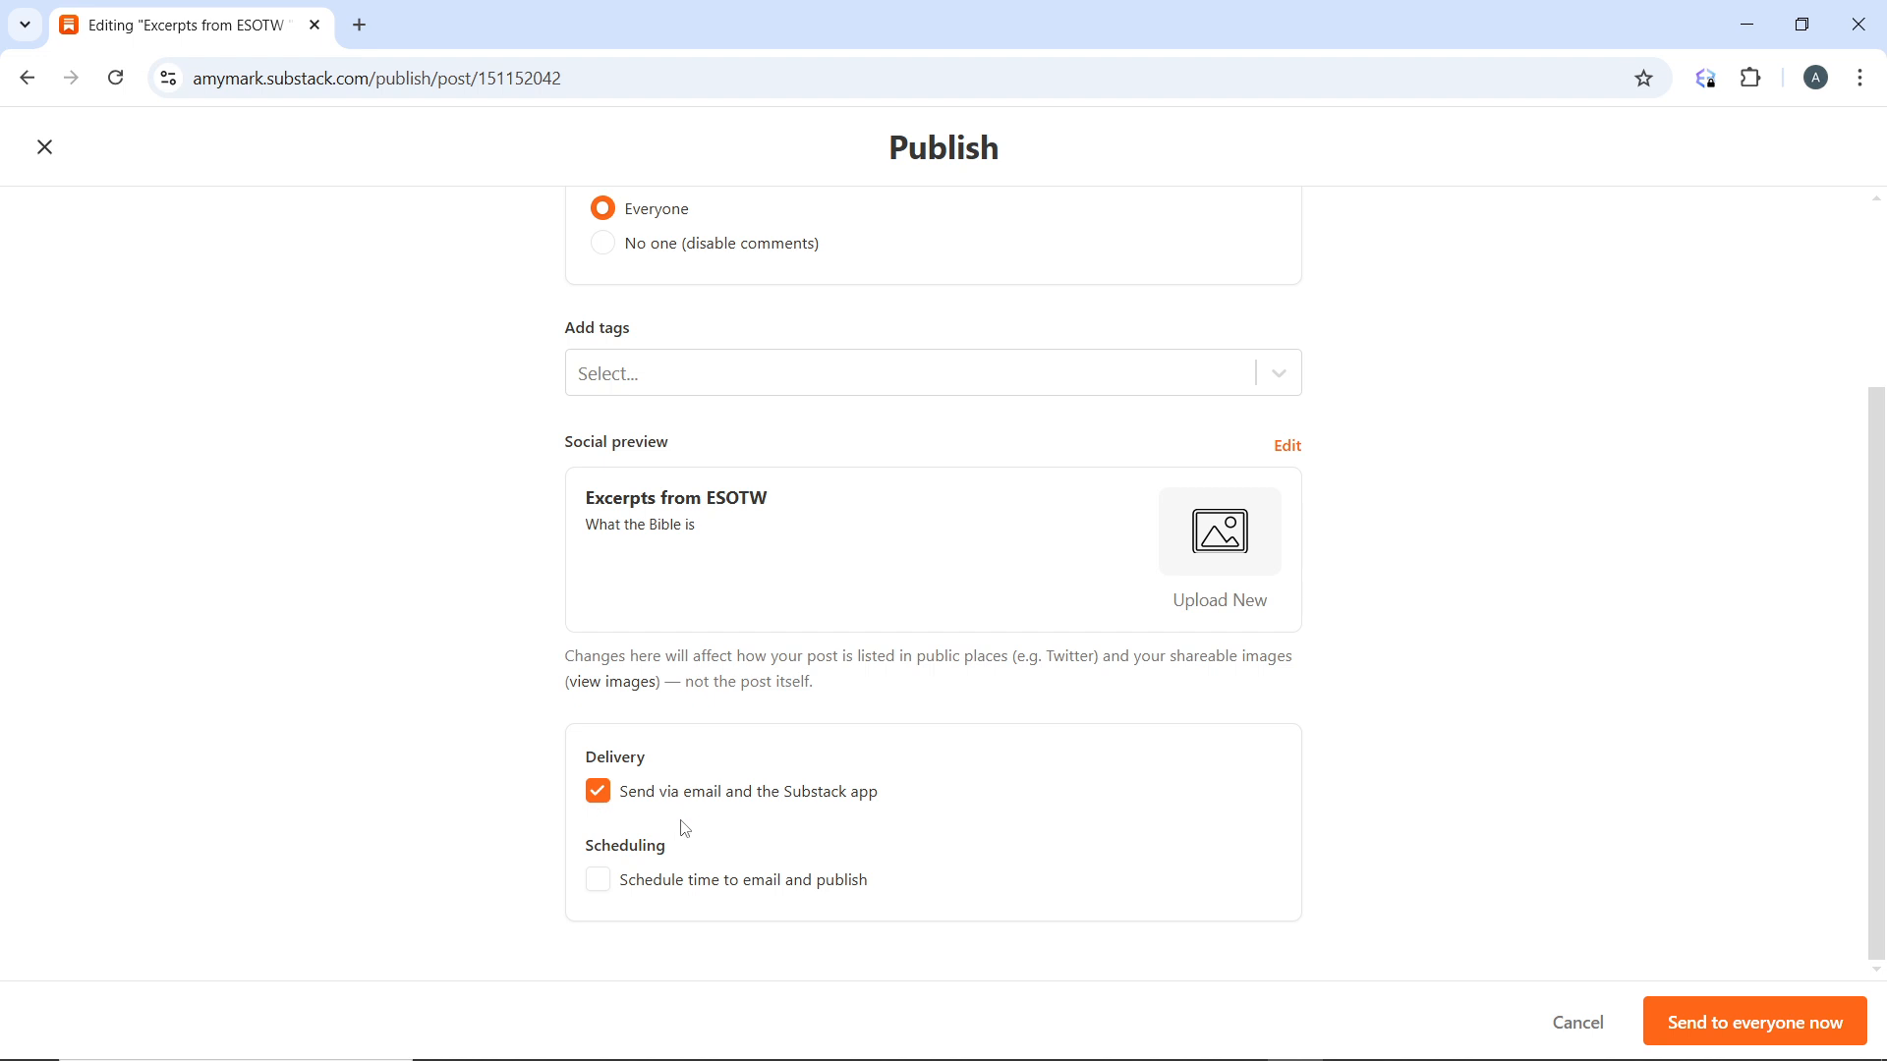
click(595, 885)
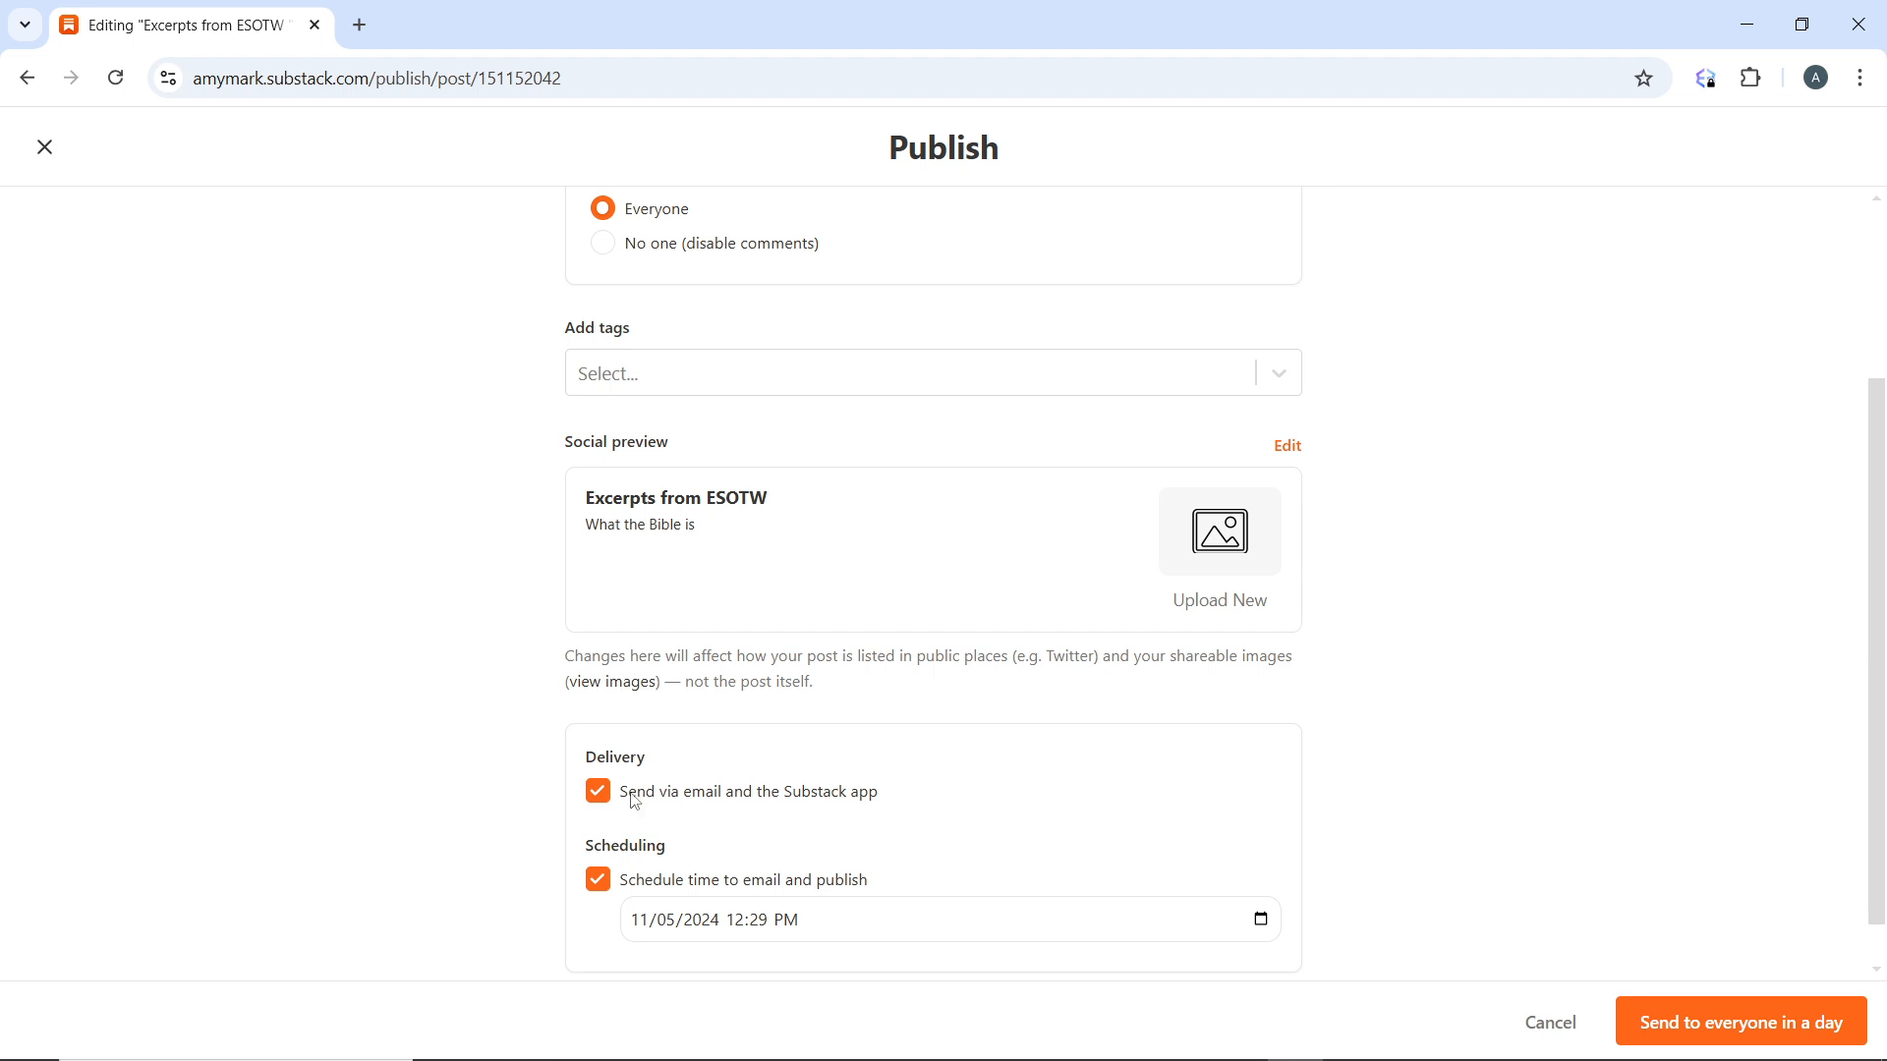
Step: Examine the parts of the scheduled date and time and the calendar picker without choosing a different date
click(1042, 929)
click(665, 929)
click(701, 929)
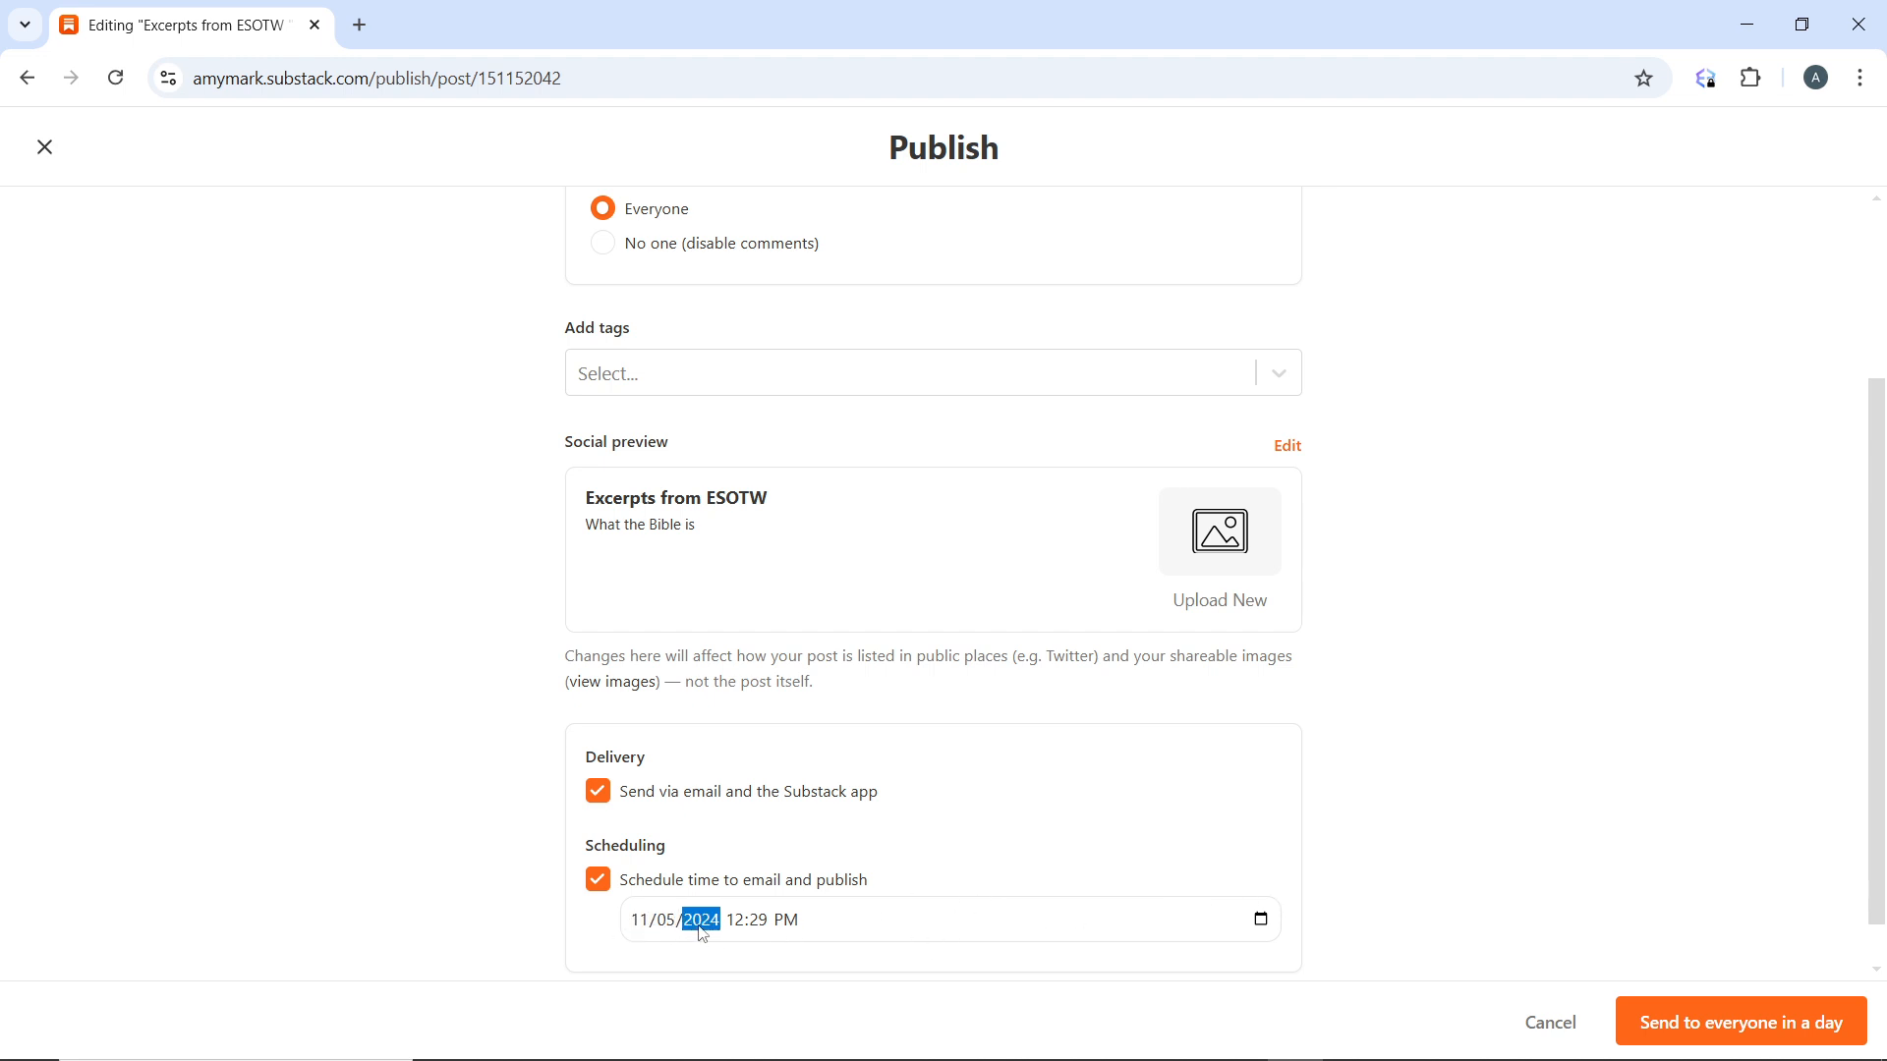
click(751, 926)
click(762, 928)
click(1263, 924)
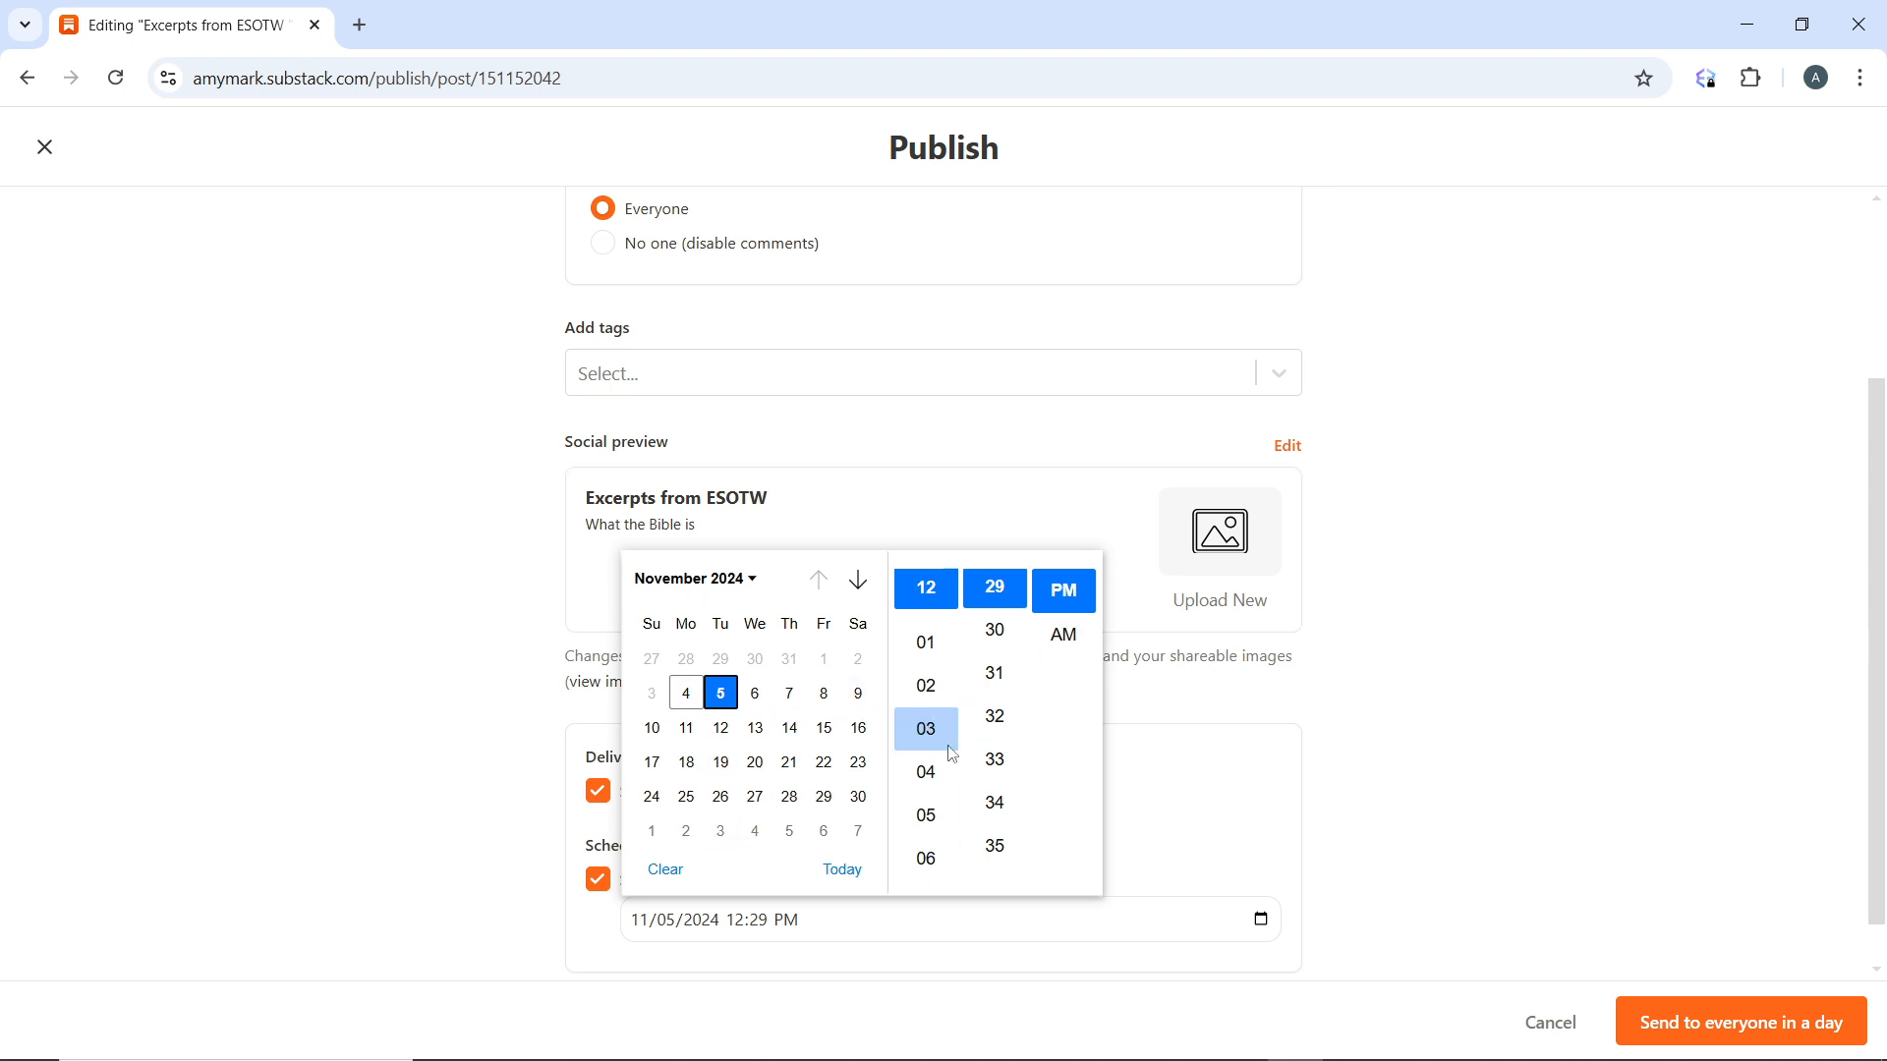
click(1429, 803)
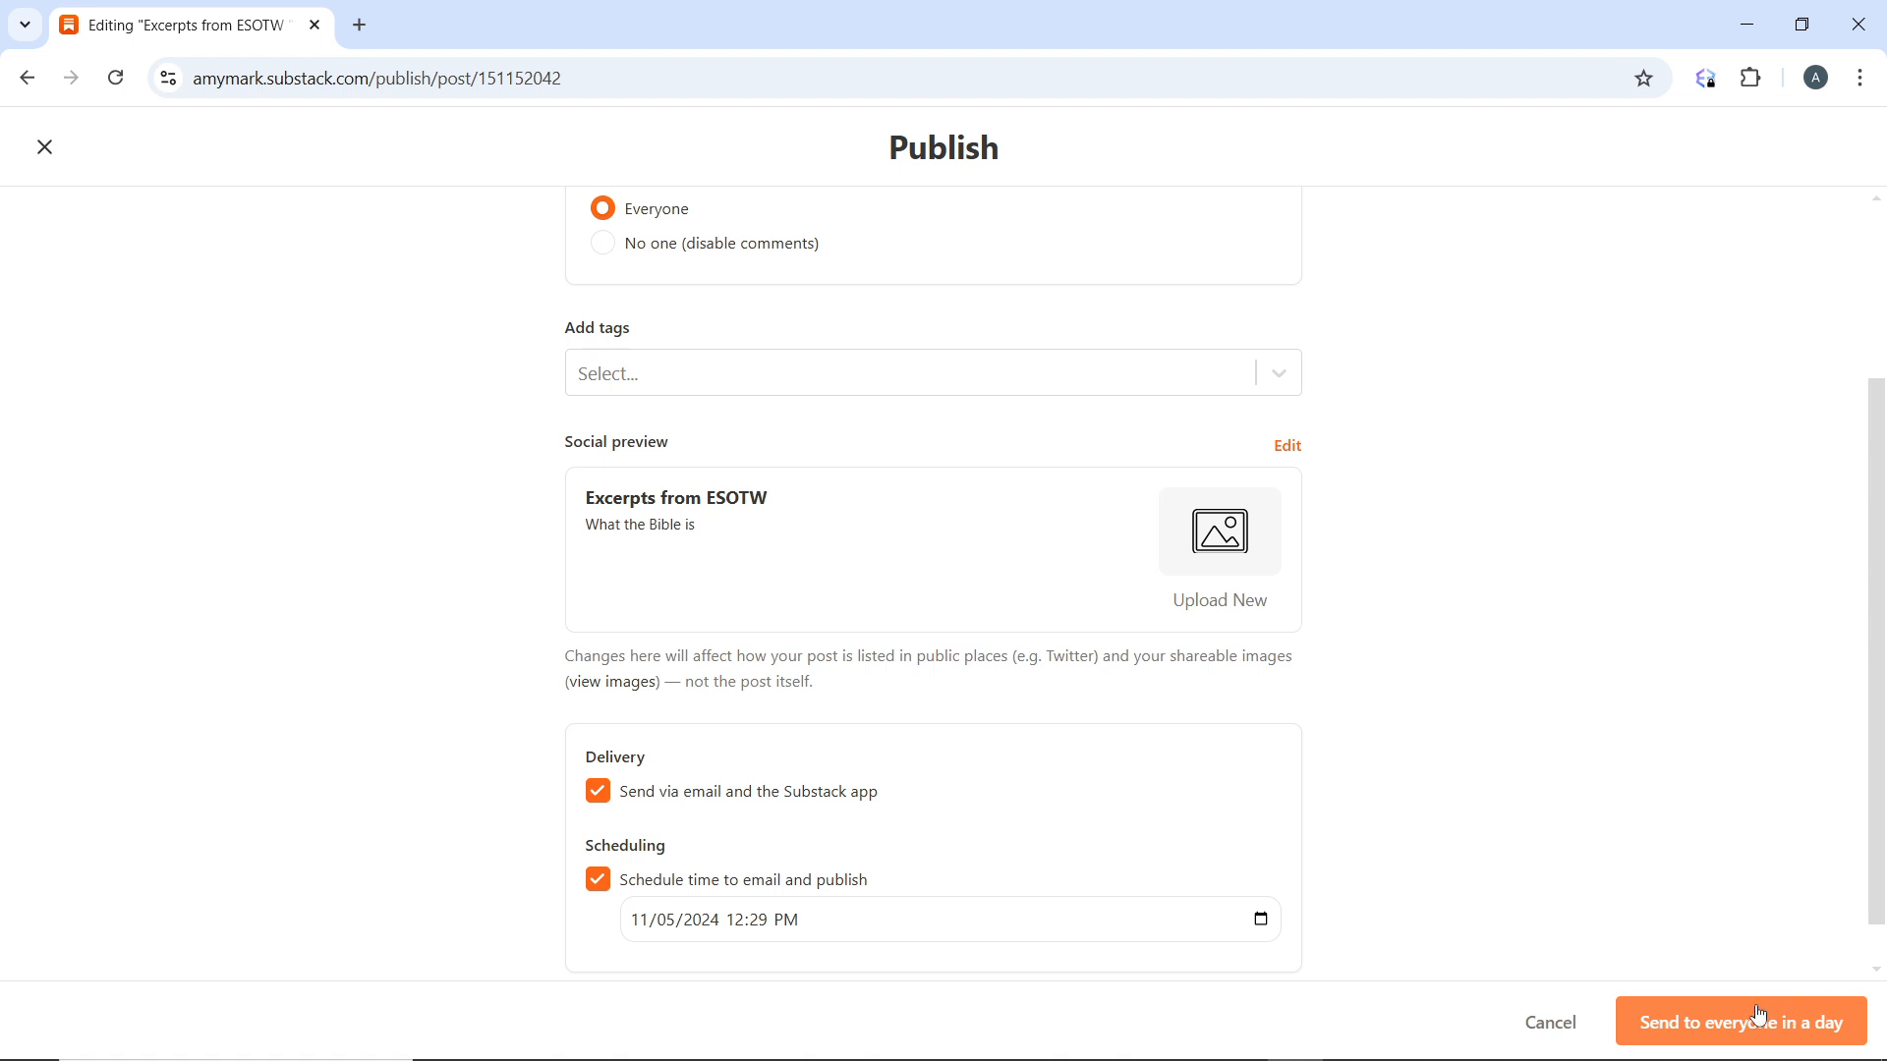
Step: Schedule the post to be sent to everyone without subscribe buttons and dismiss the app stats promotion
scroll(1702, 615, up, 1)
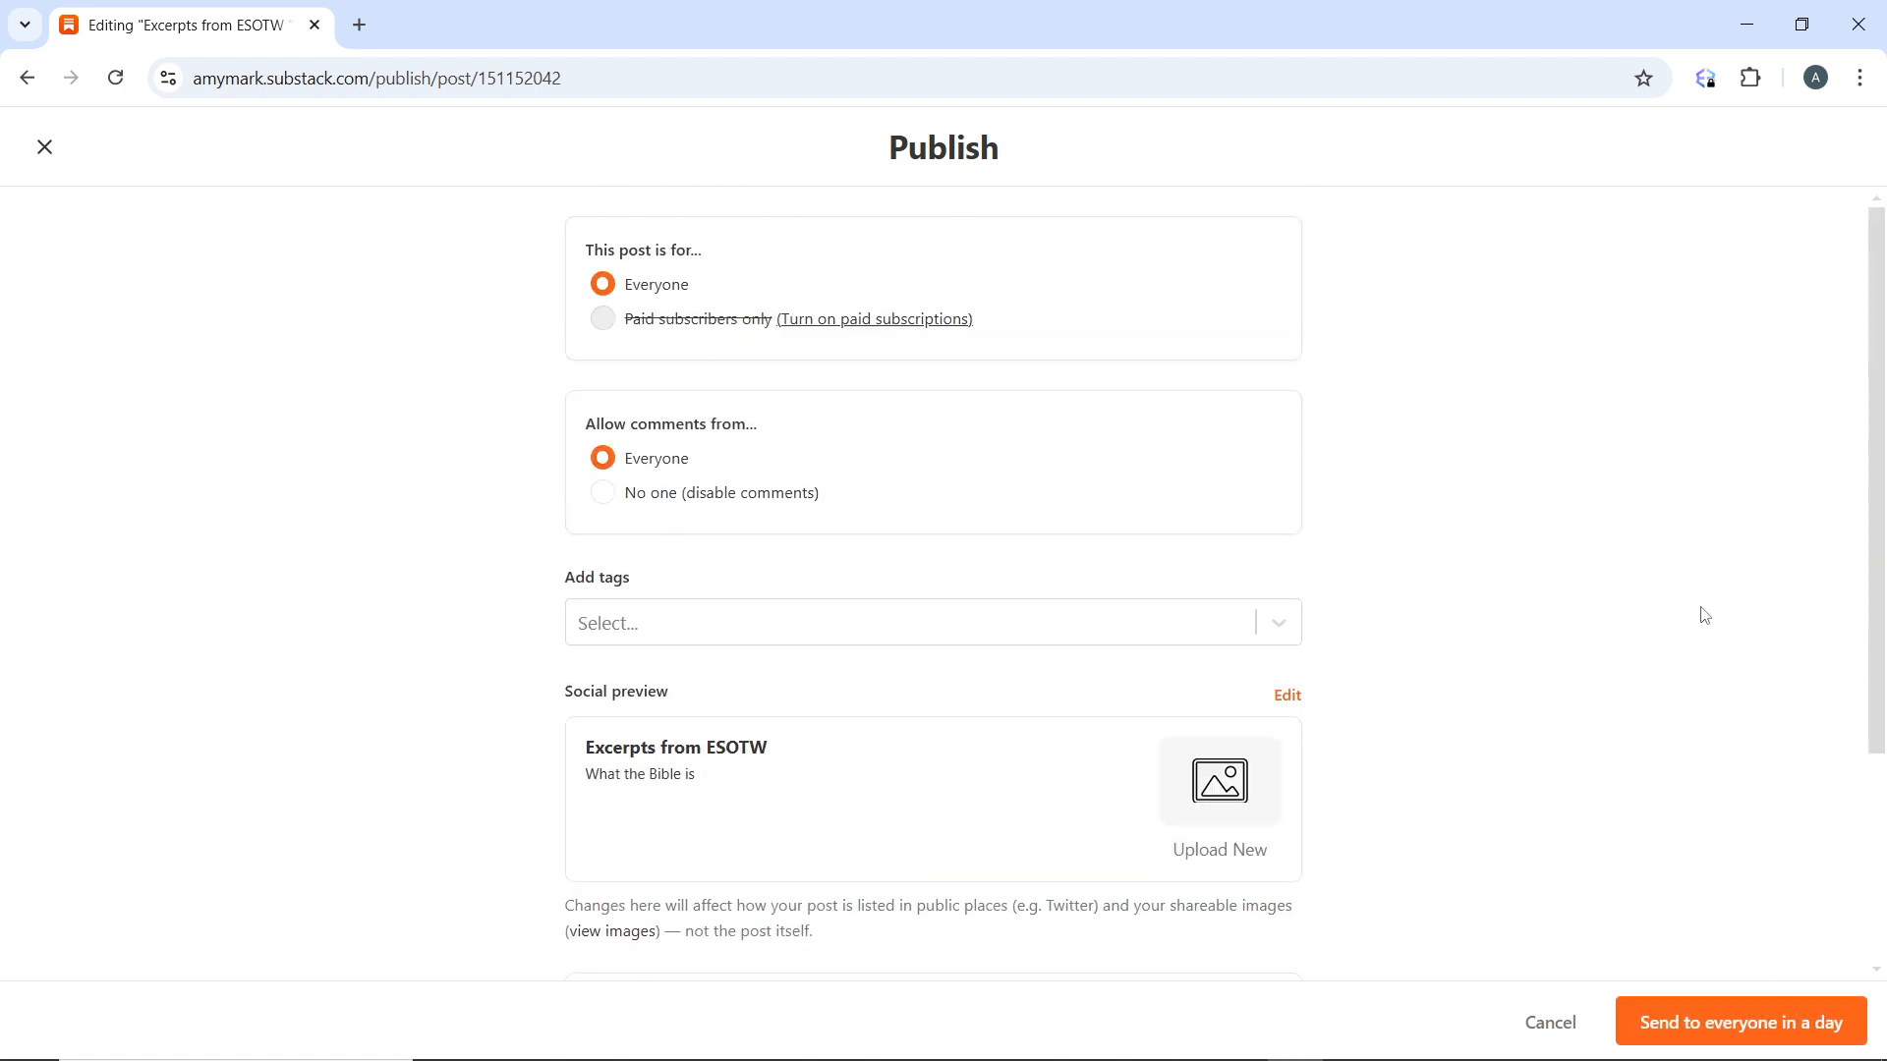
scroll(1720, 580, down, 3)
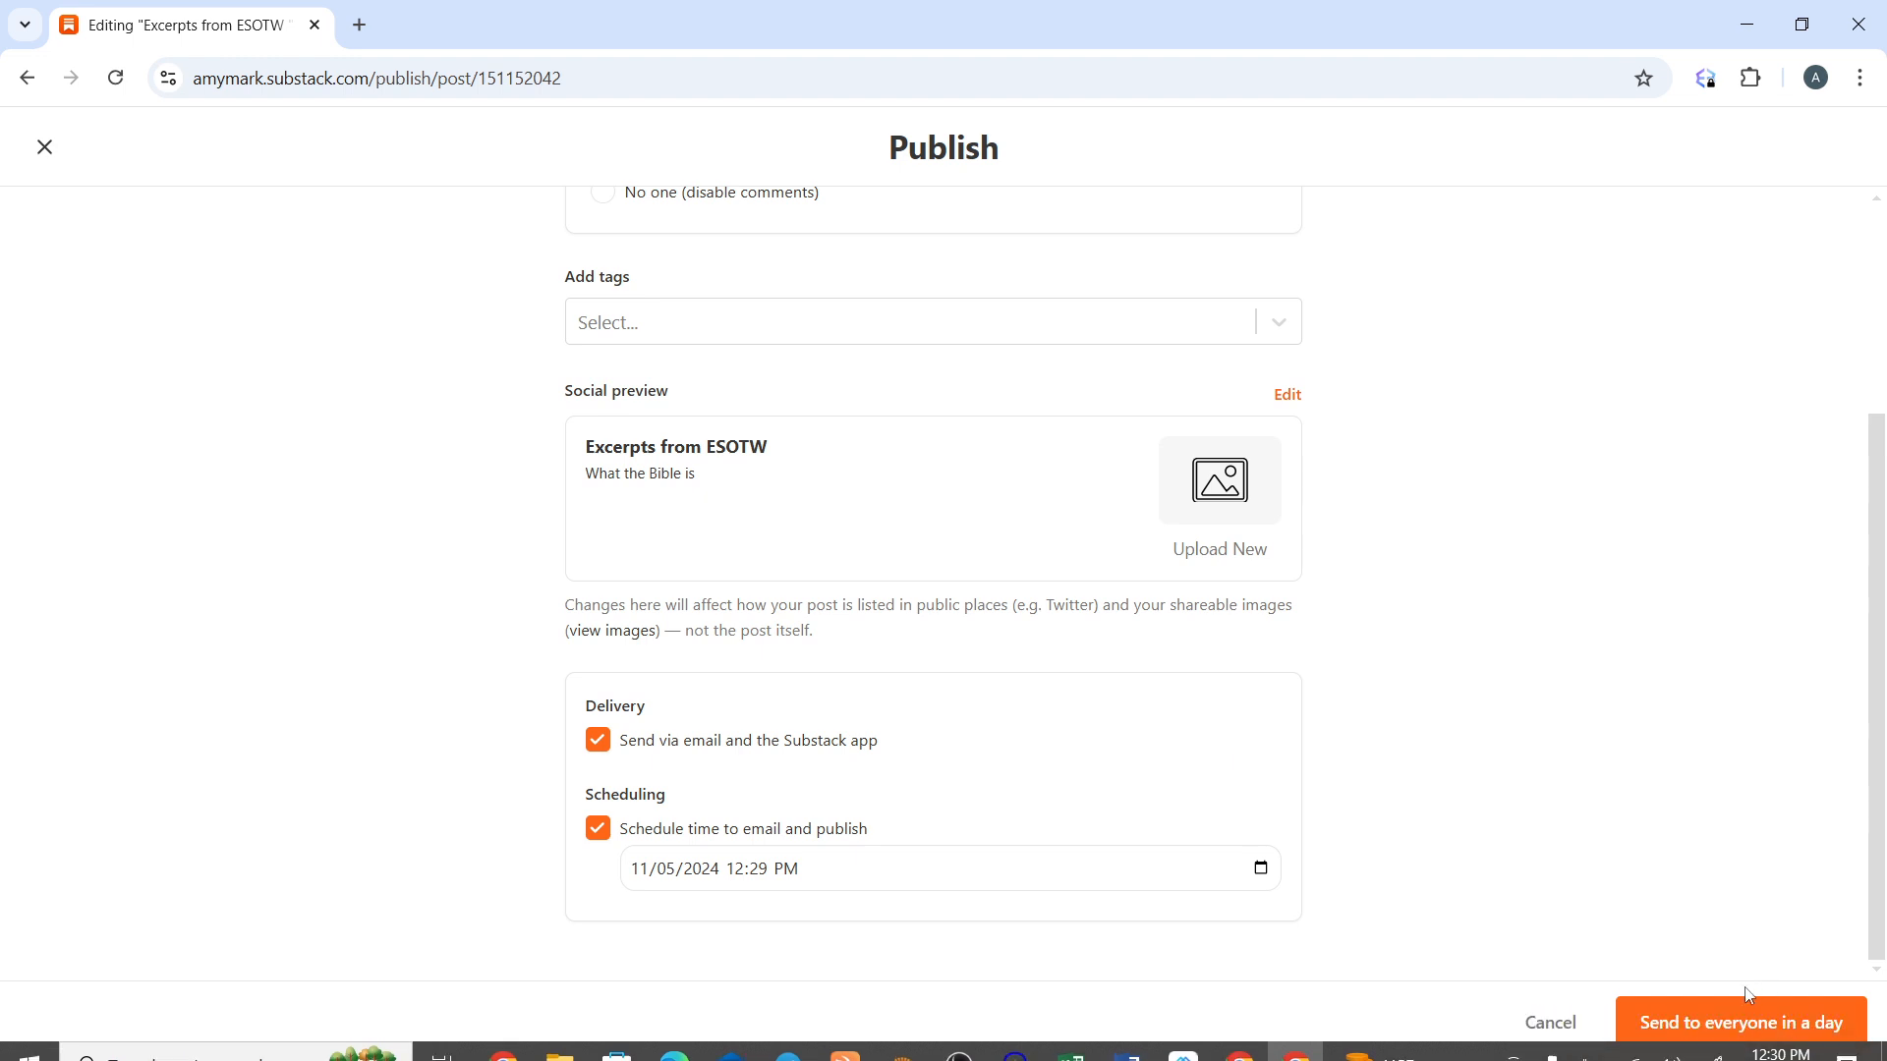
click(1736, 1024)
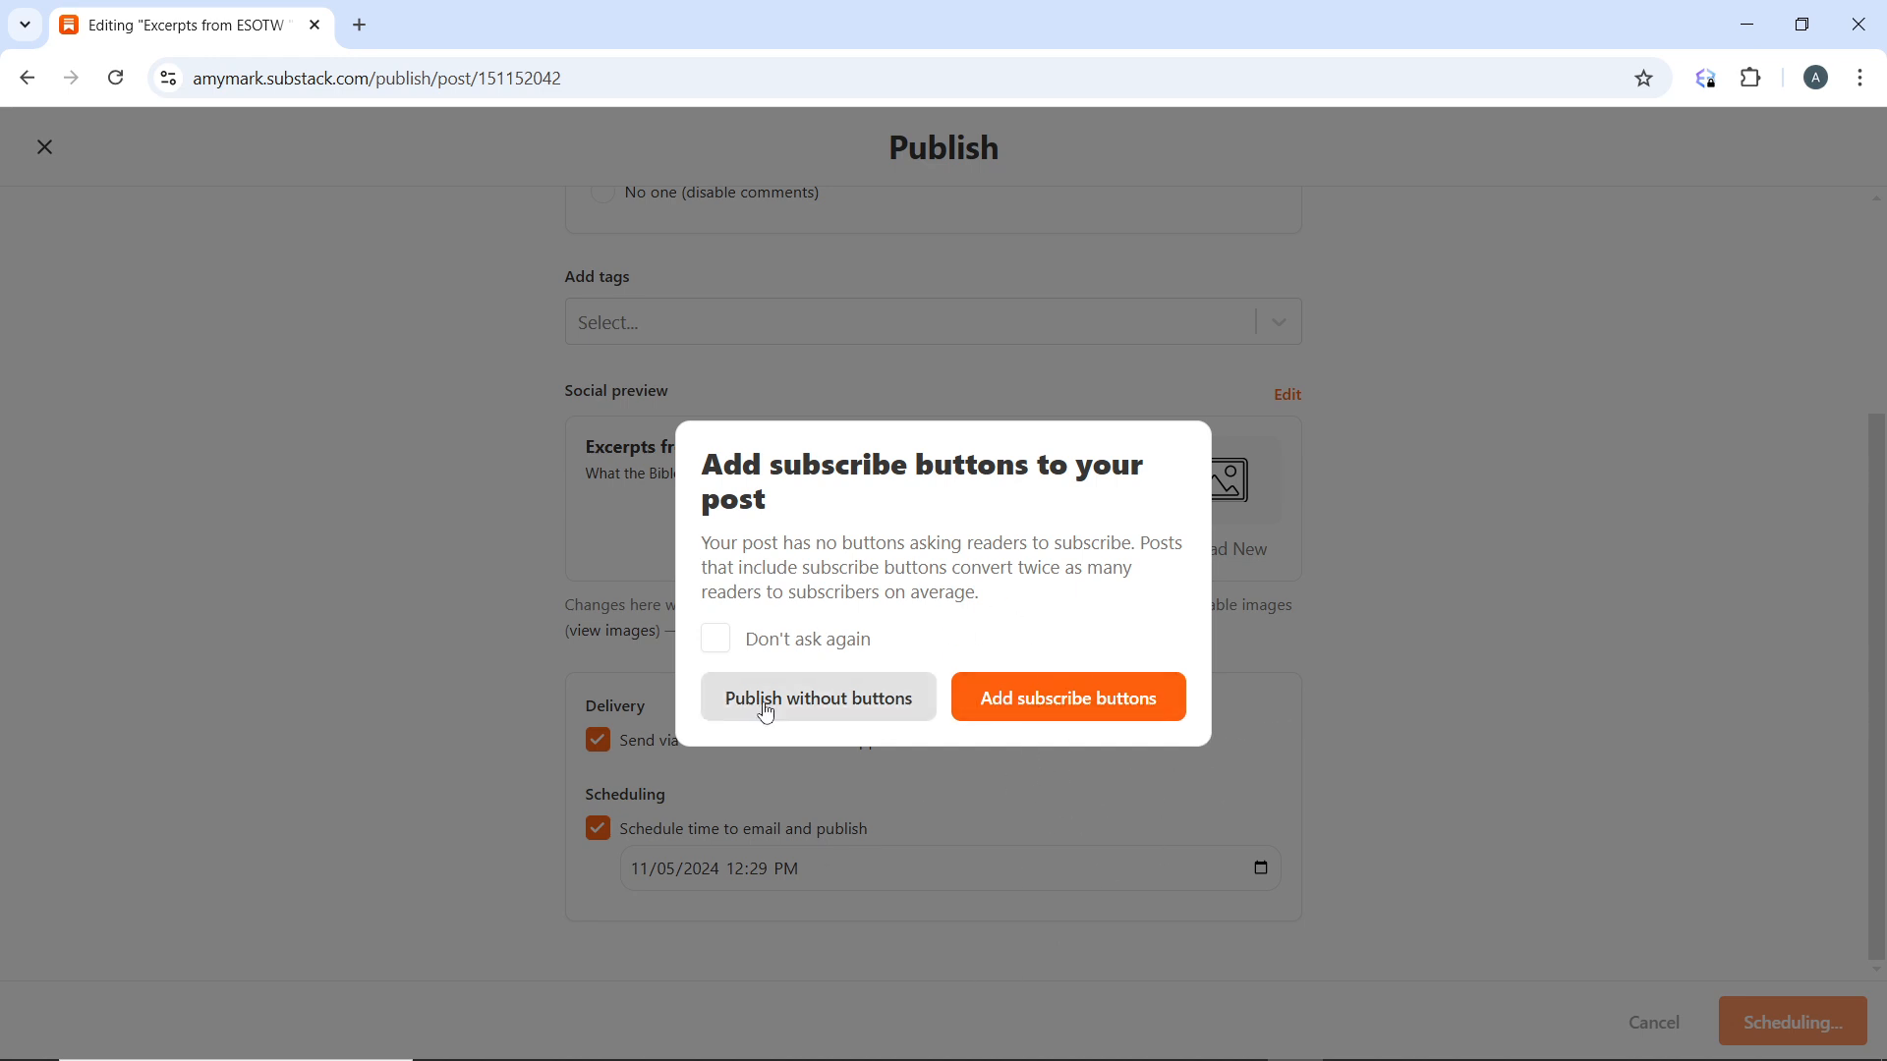
click(835, 707)
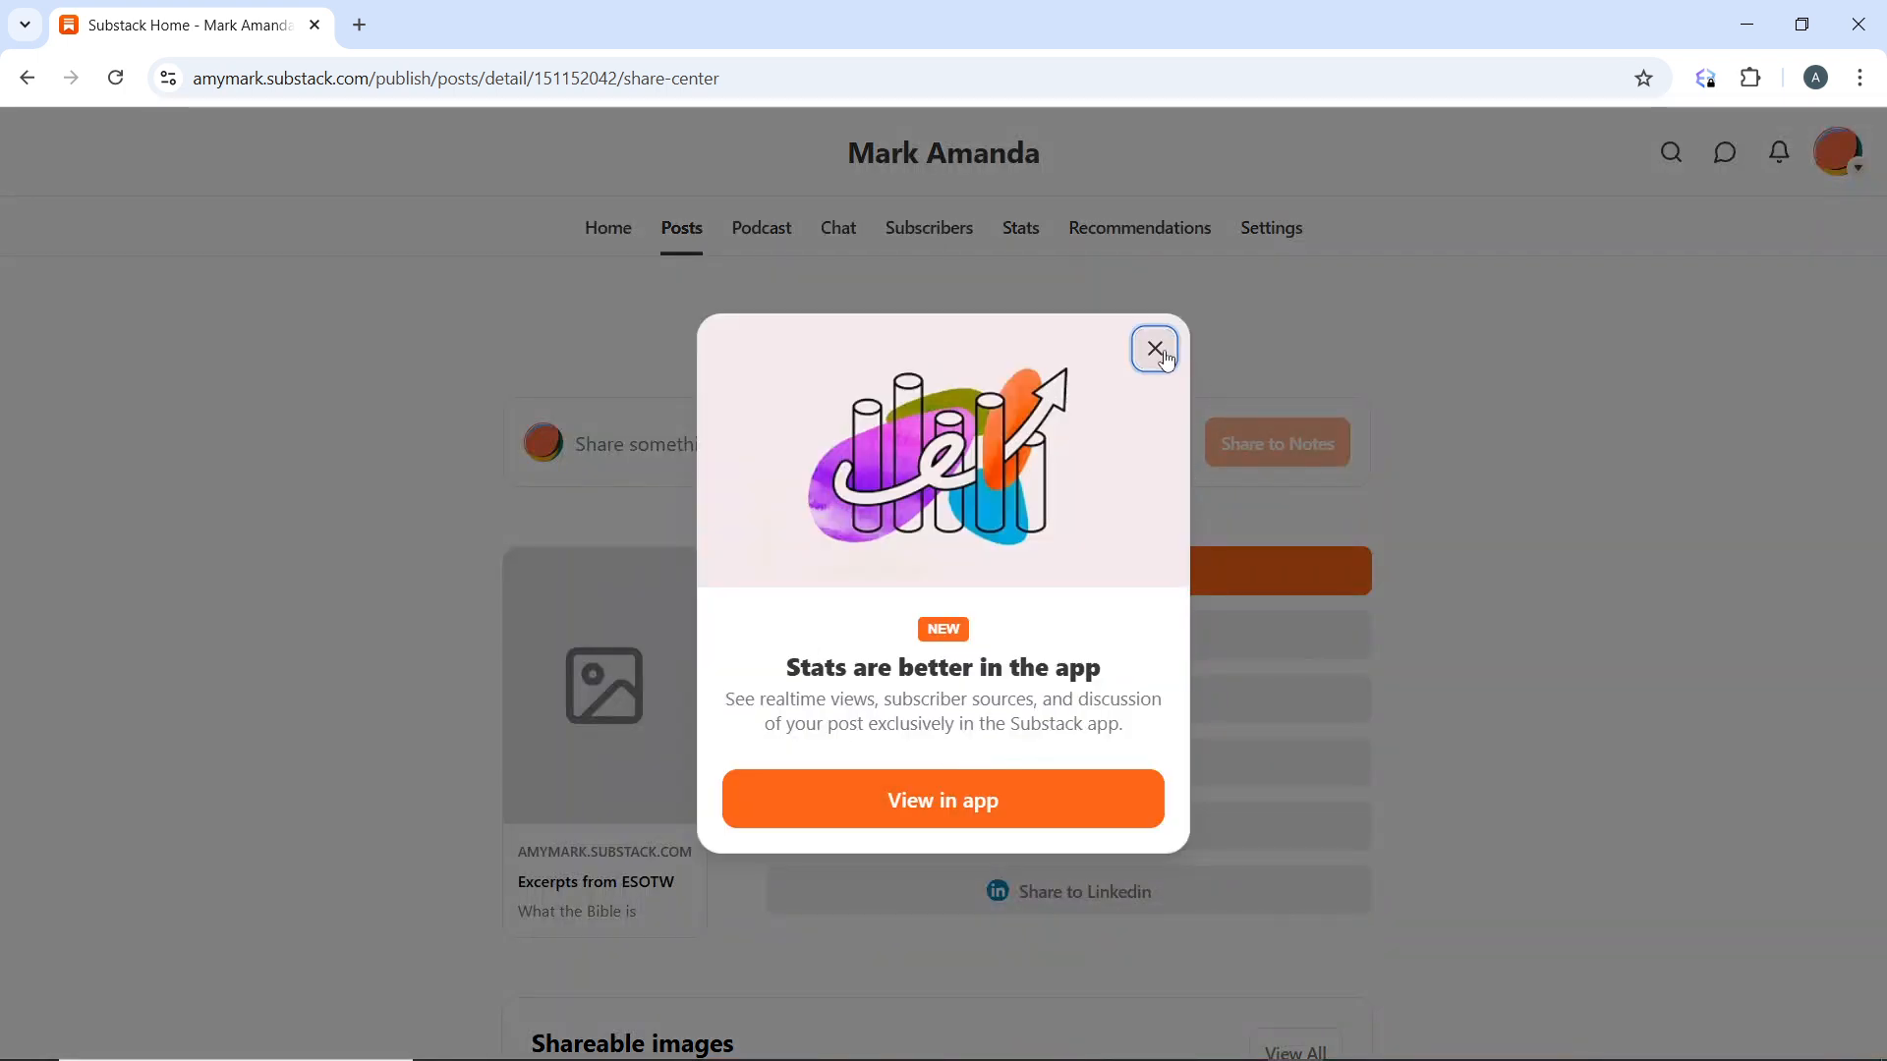
click(1164, 358)
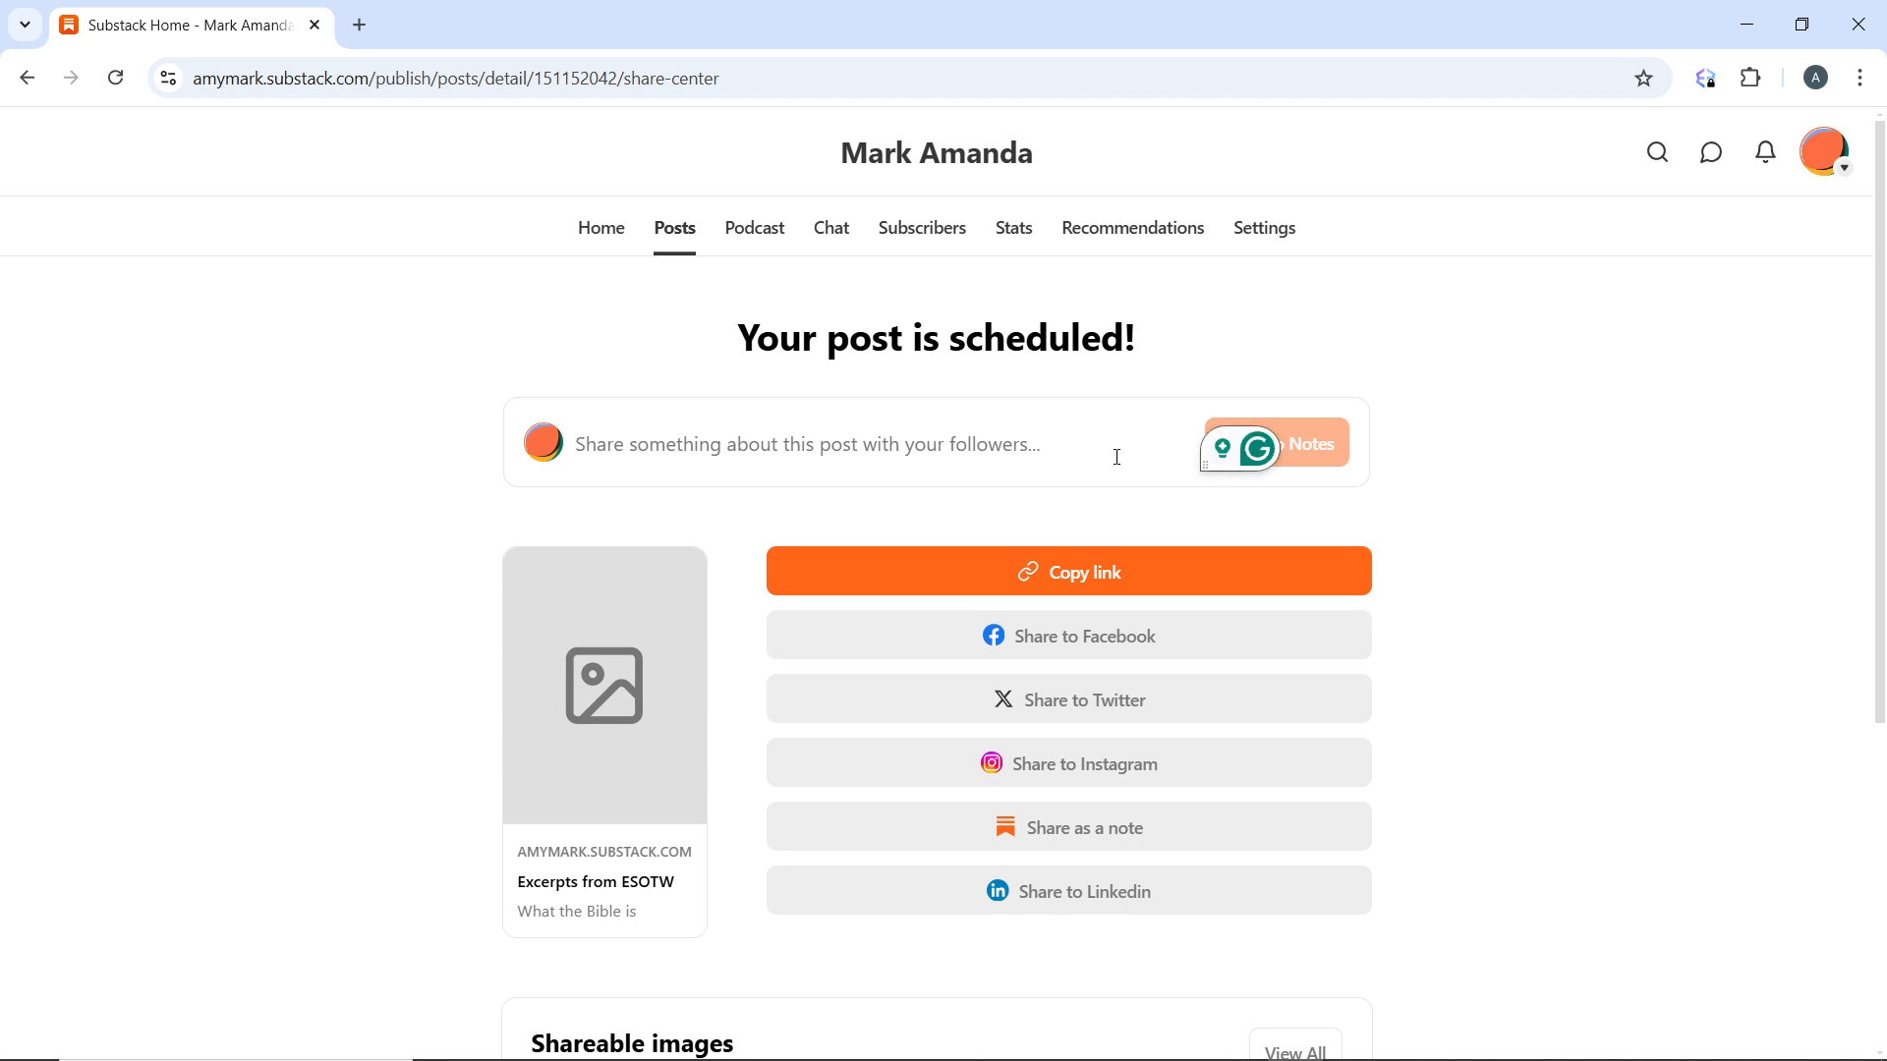
Step: Look over the scheduled post's sharing options and its shareable social media images
scroll(1541, 665, down, 5)
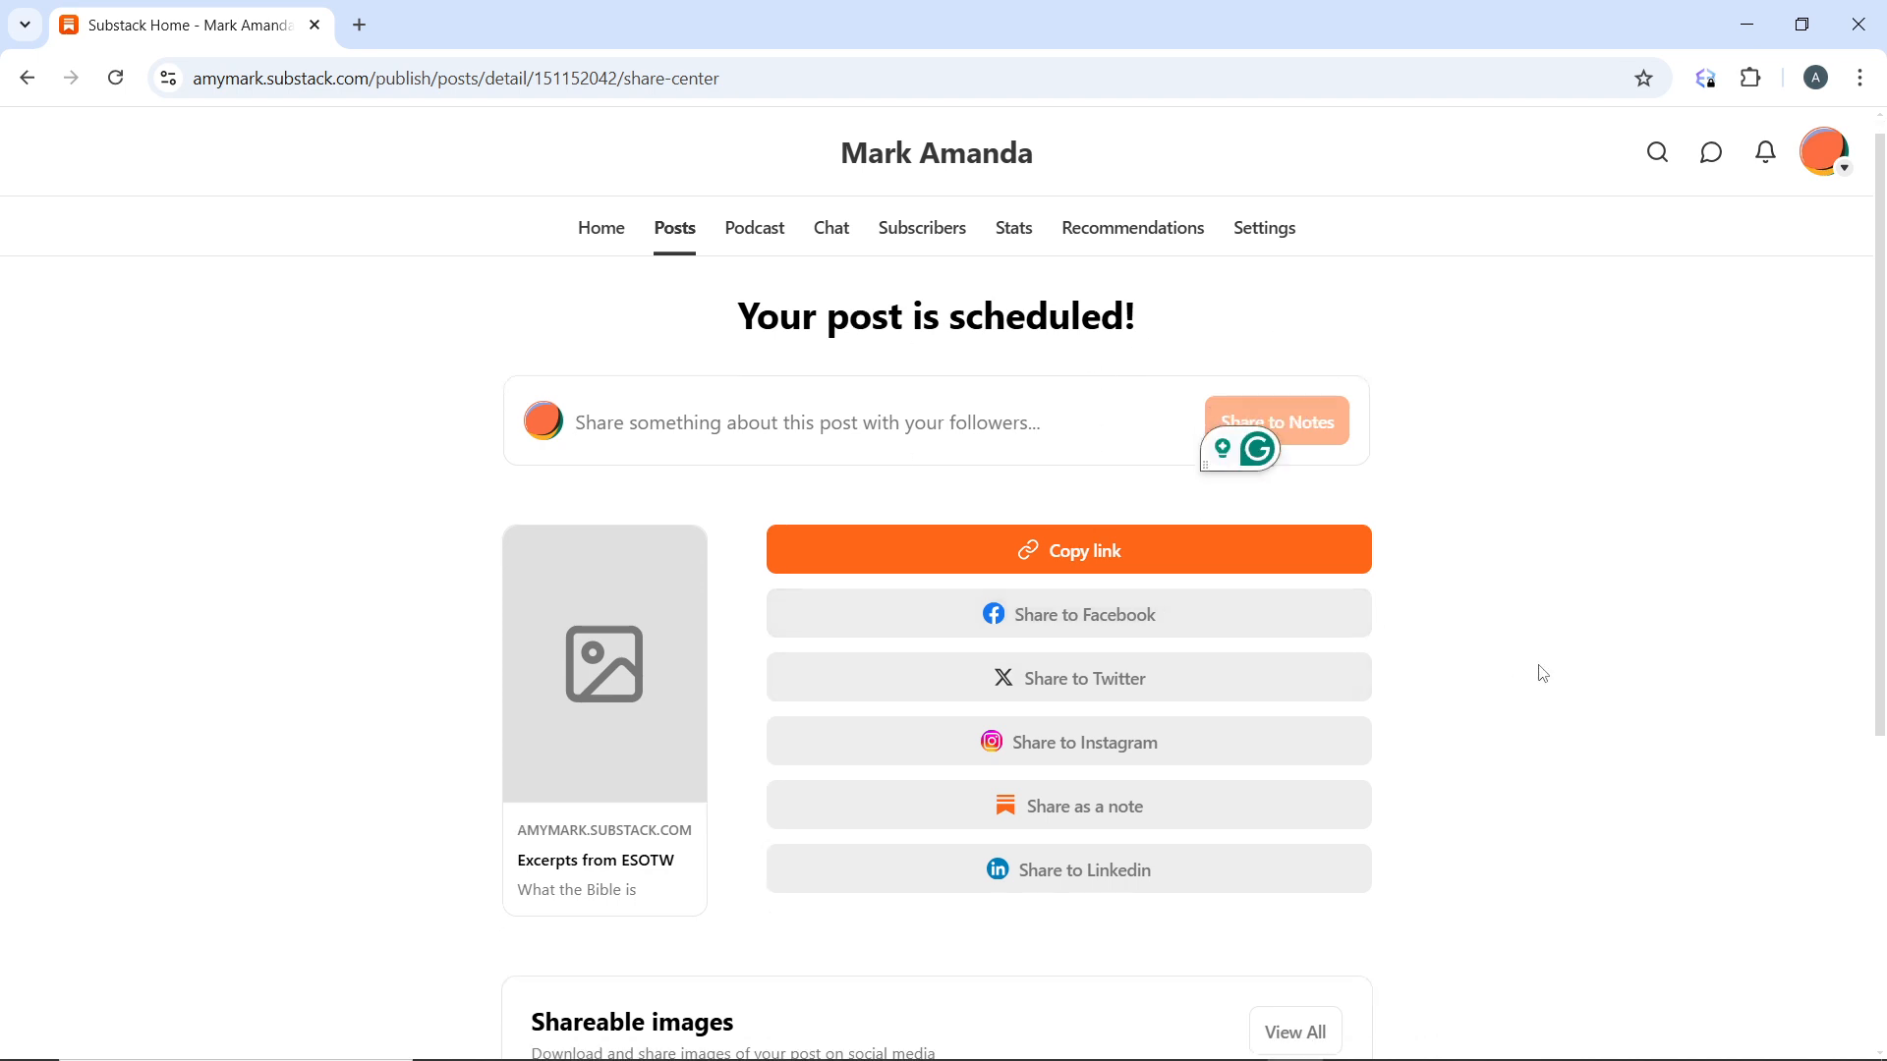
scroll(564, 376, up, 3)
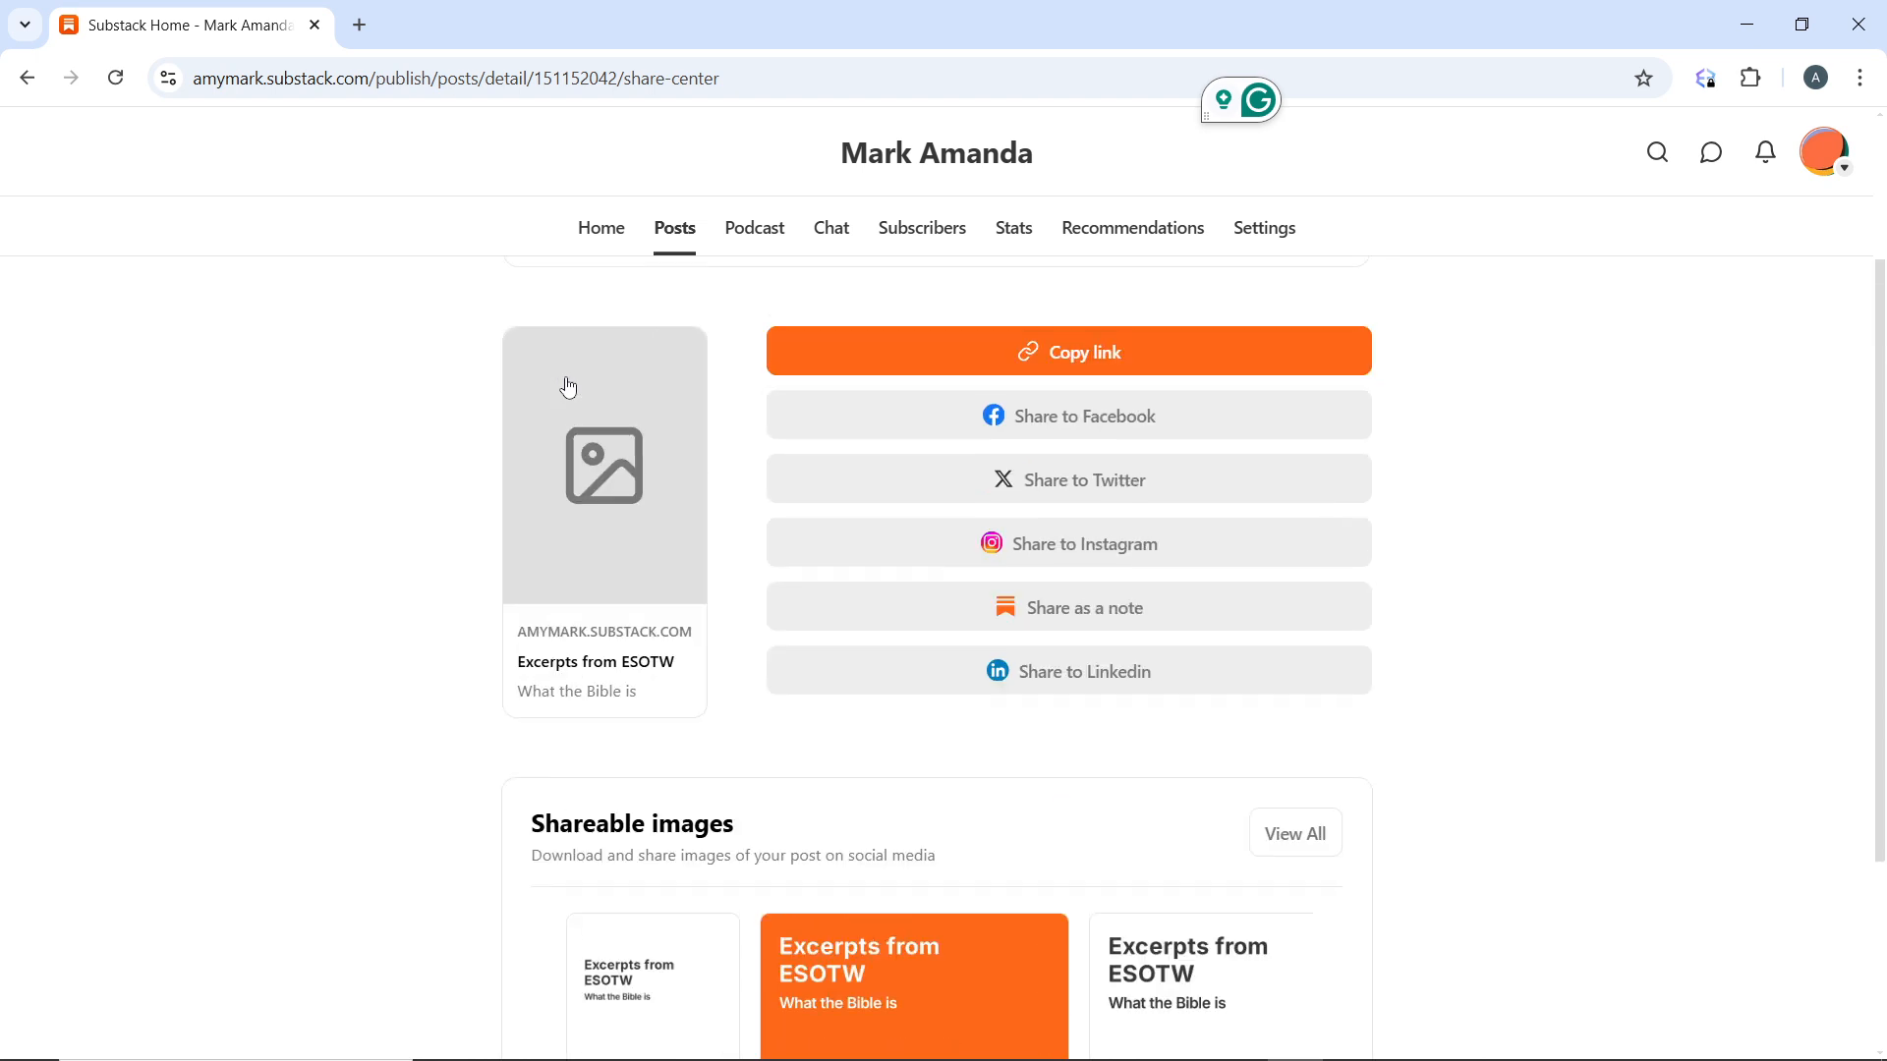
scroll(1143, 737, up, 2)
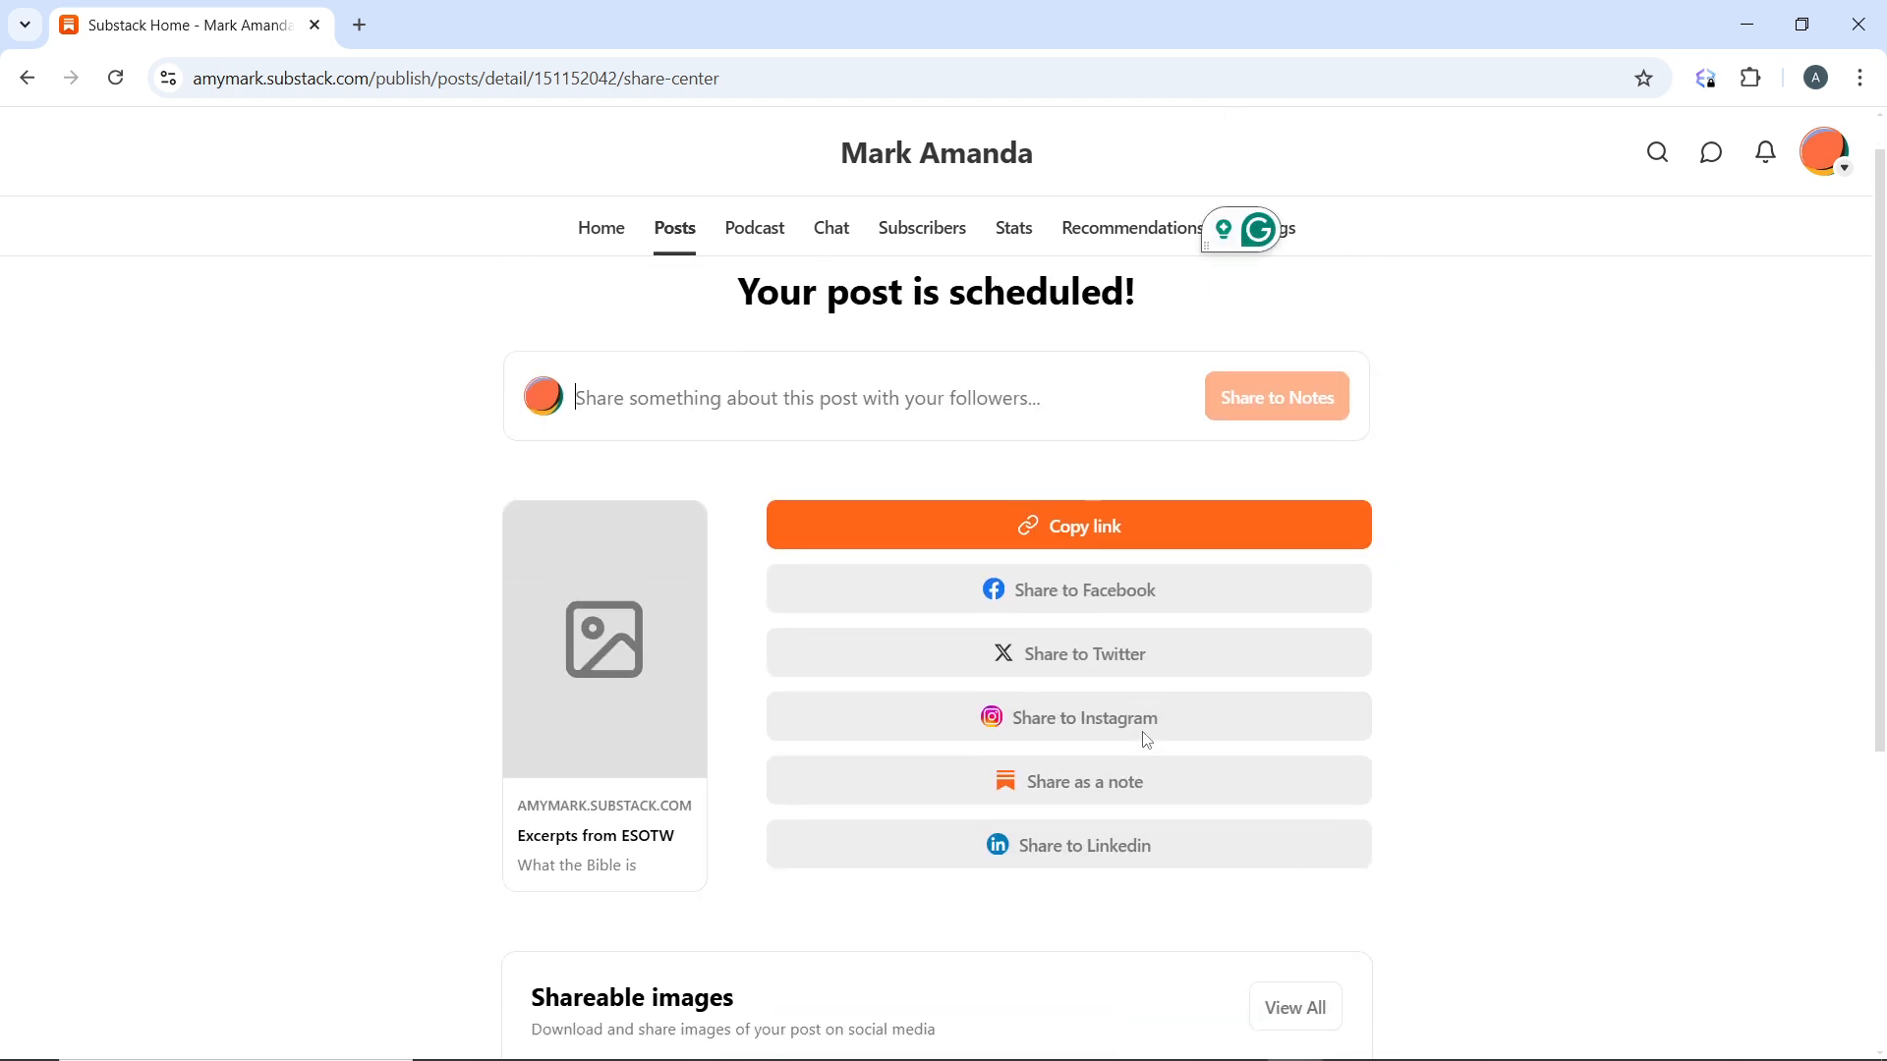
scroll(1145, 739, down, 5)
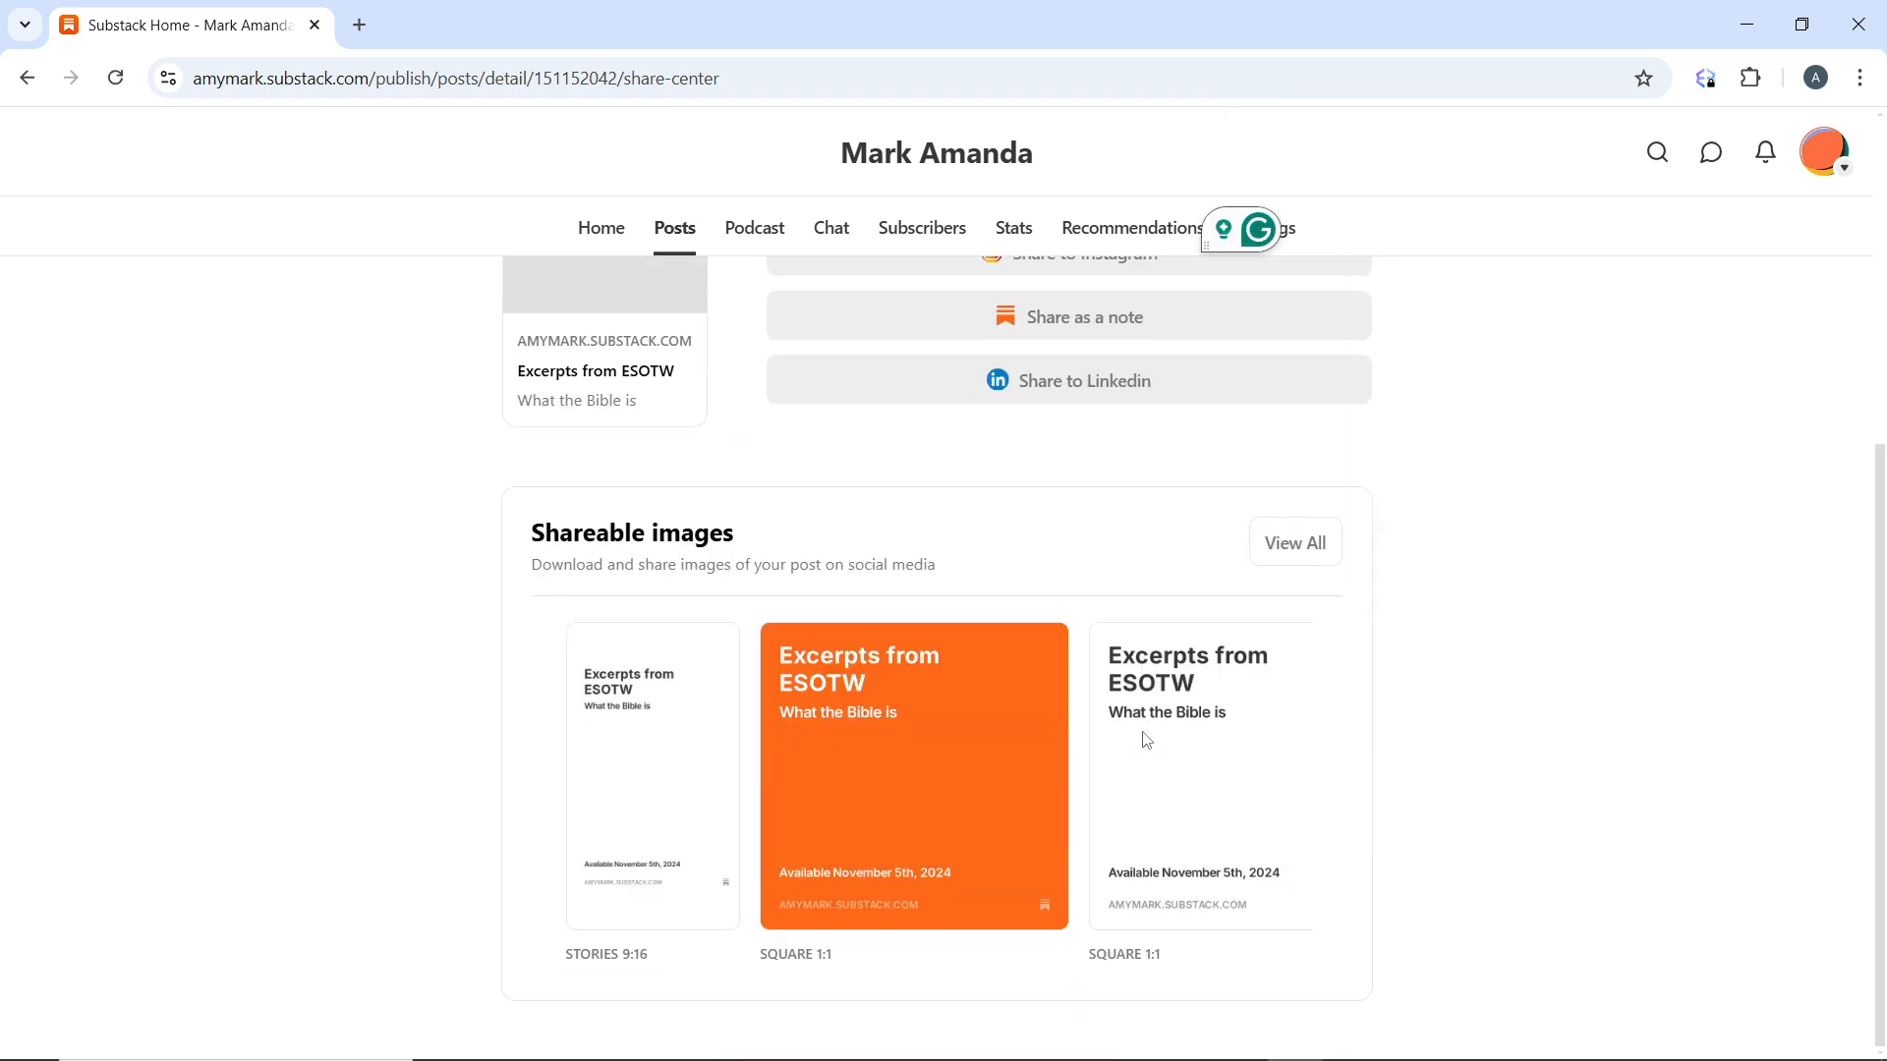
scroll(881, 417, up, 5)
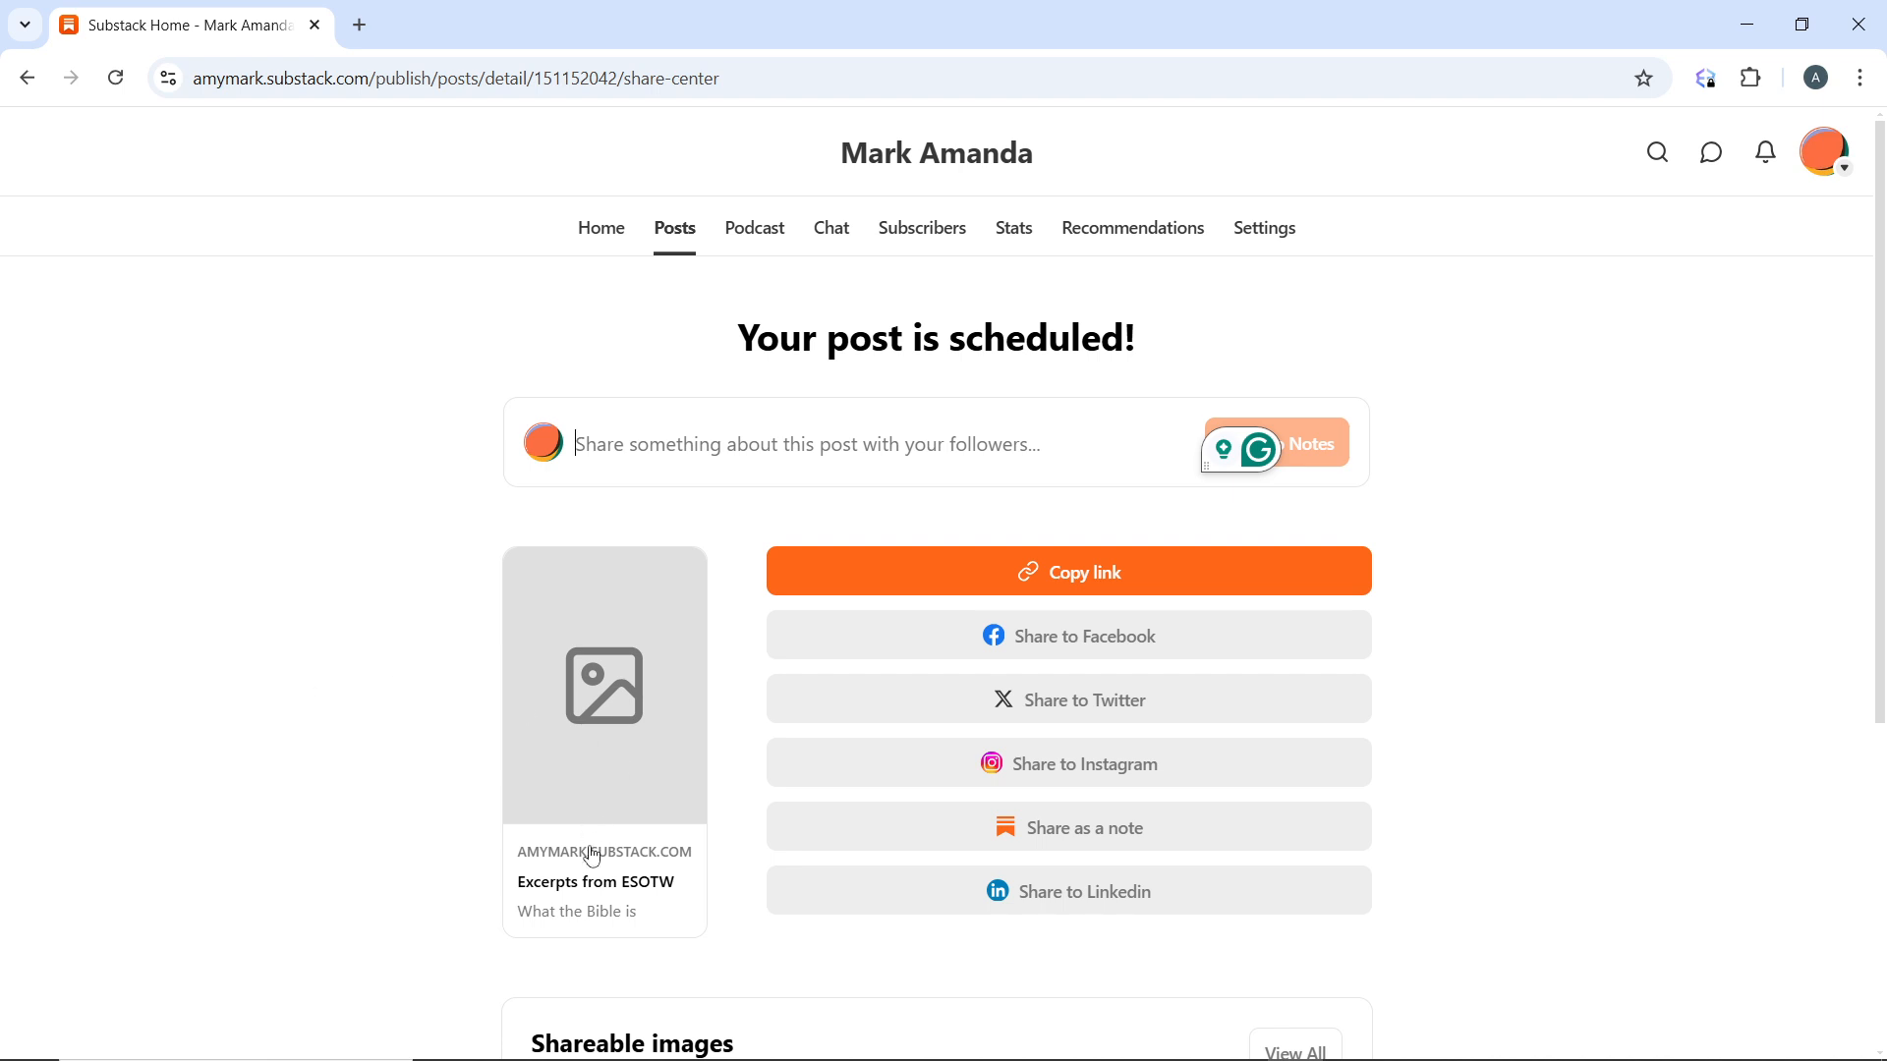
Step: Open the scheduled post from its preview card, close it and browse the home feed
click(644, 629)
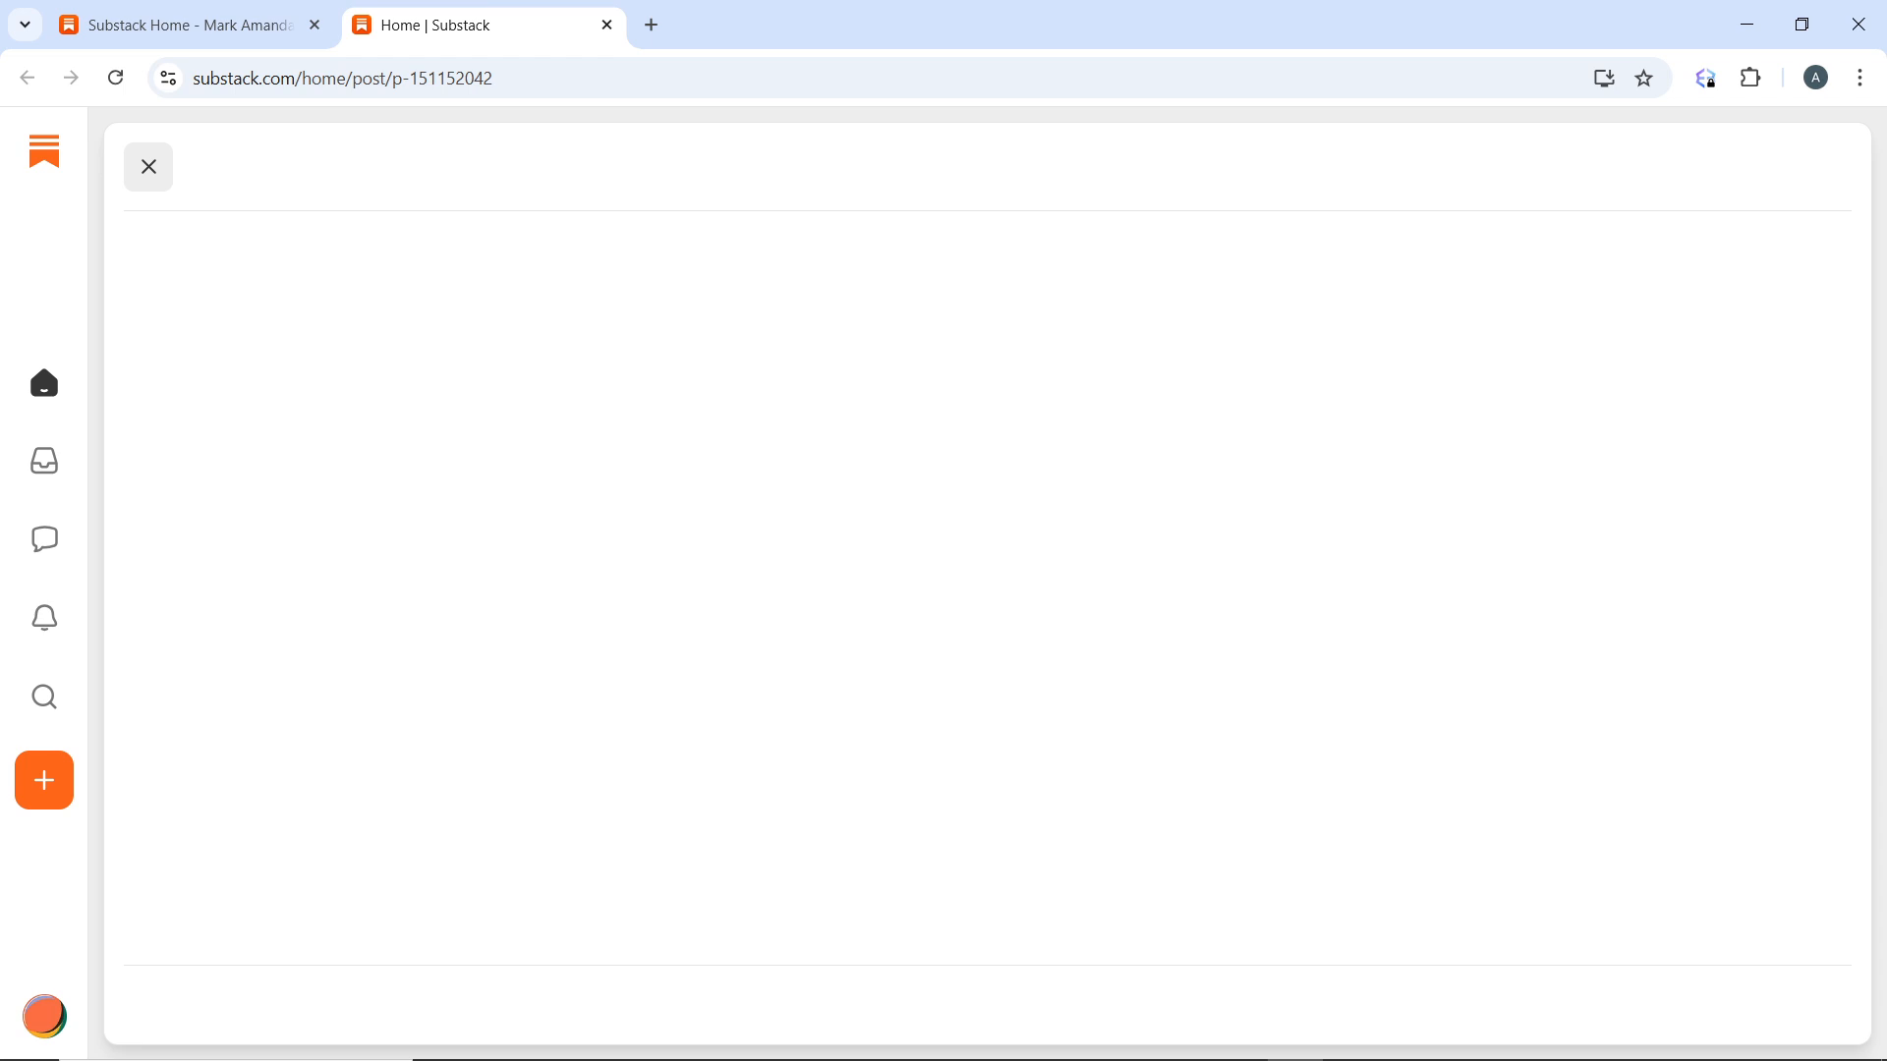
click(150, 182)
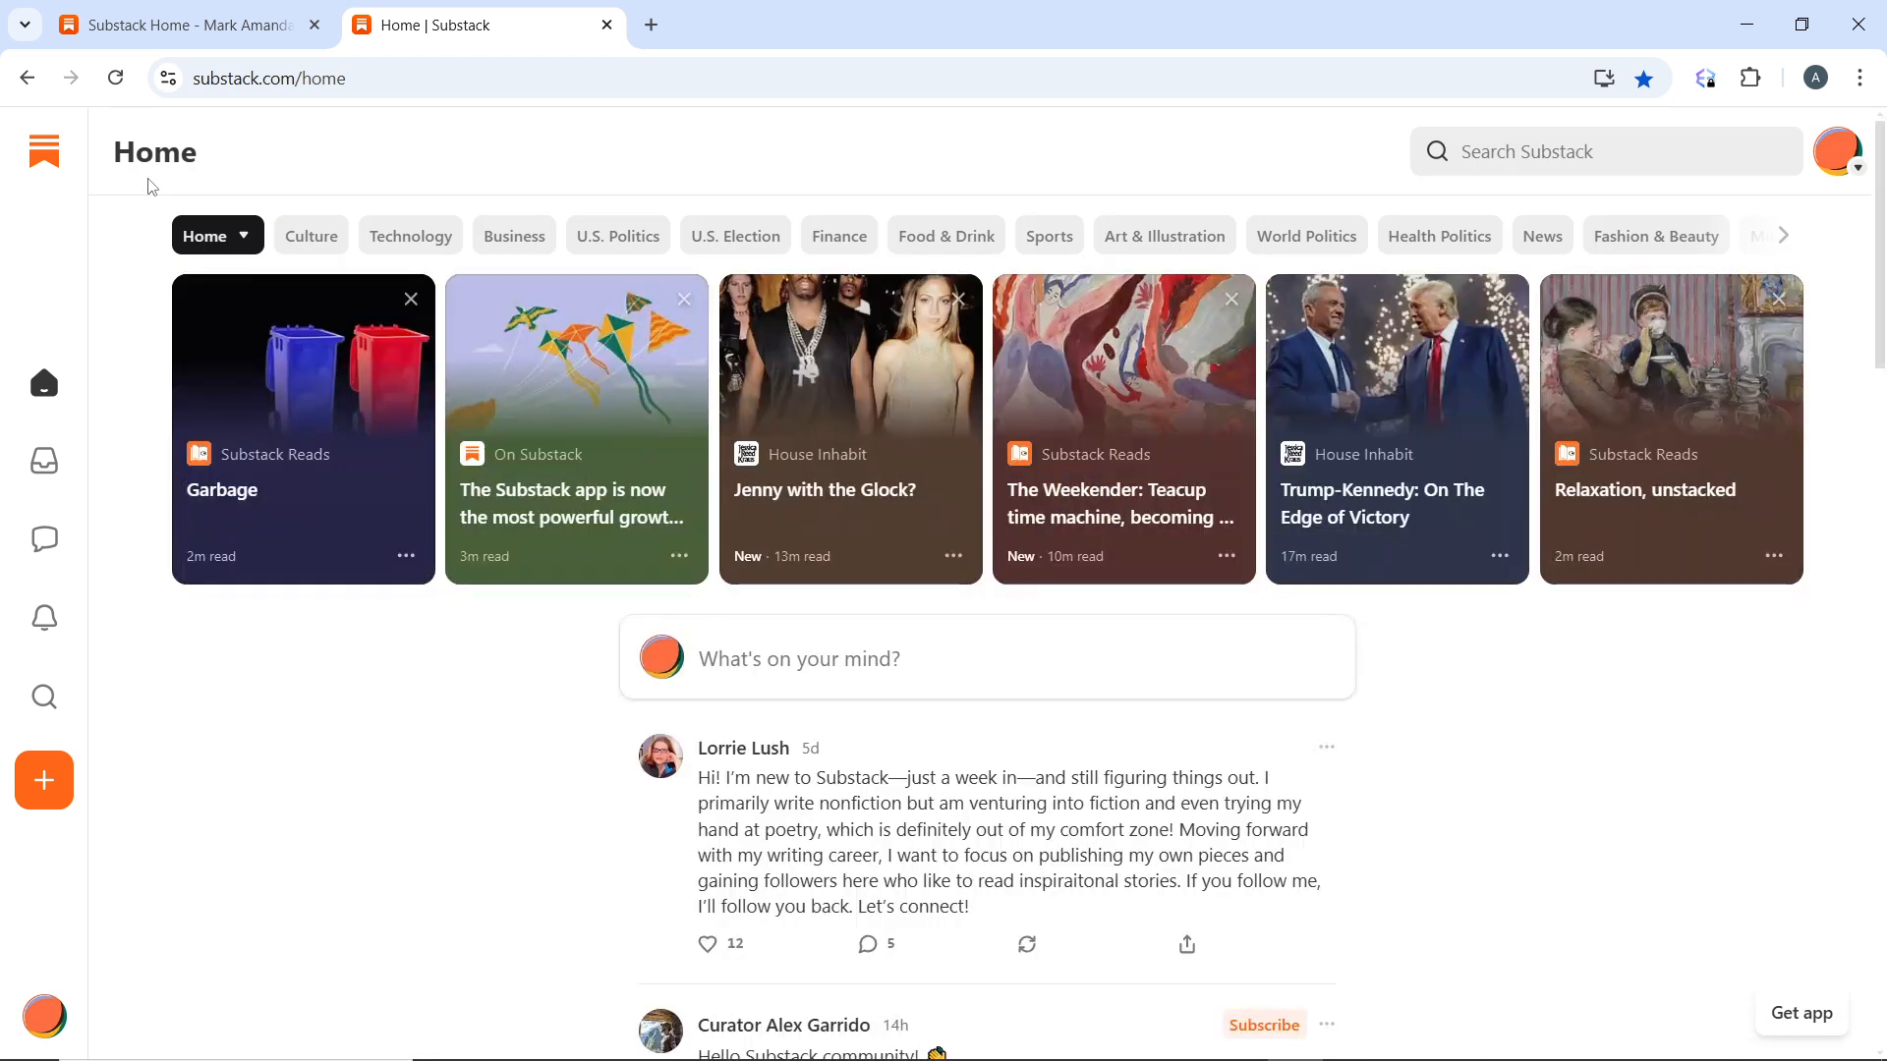
scroll(488, 682, down, 10)
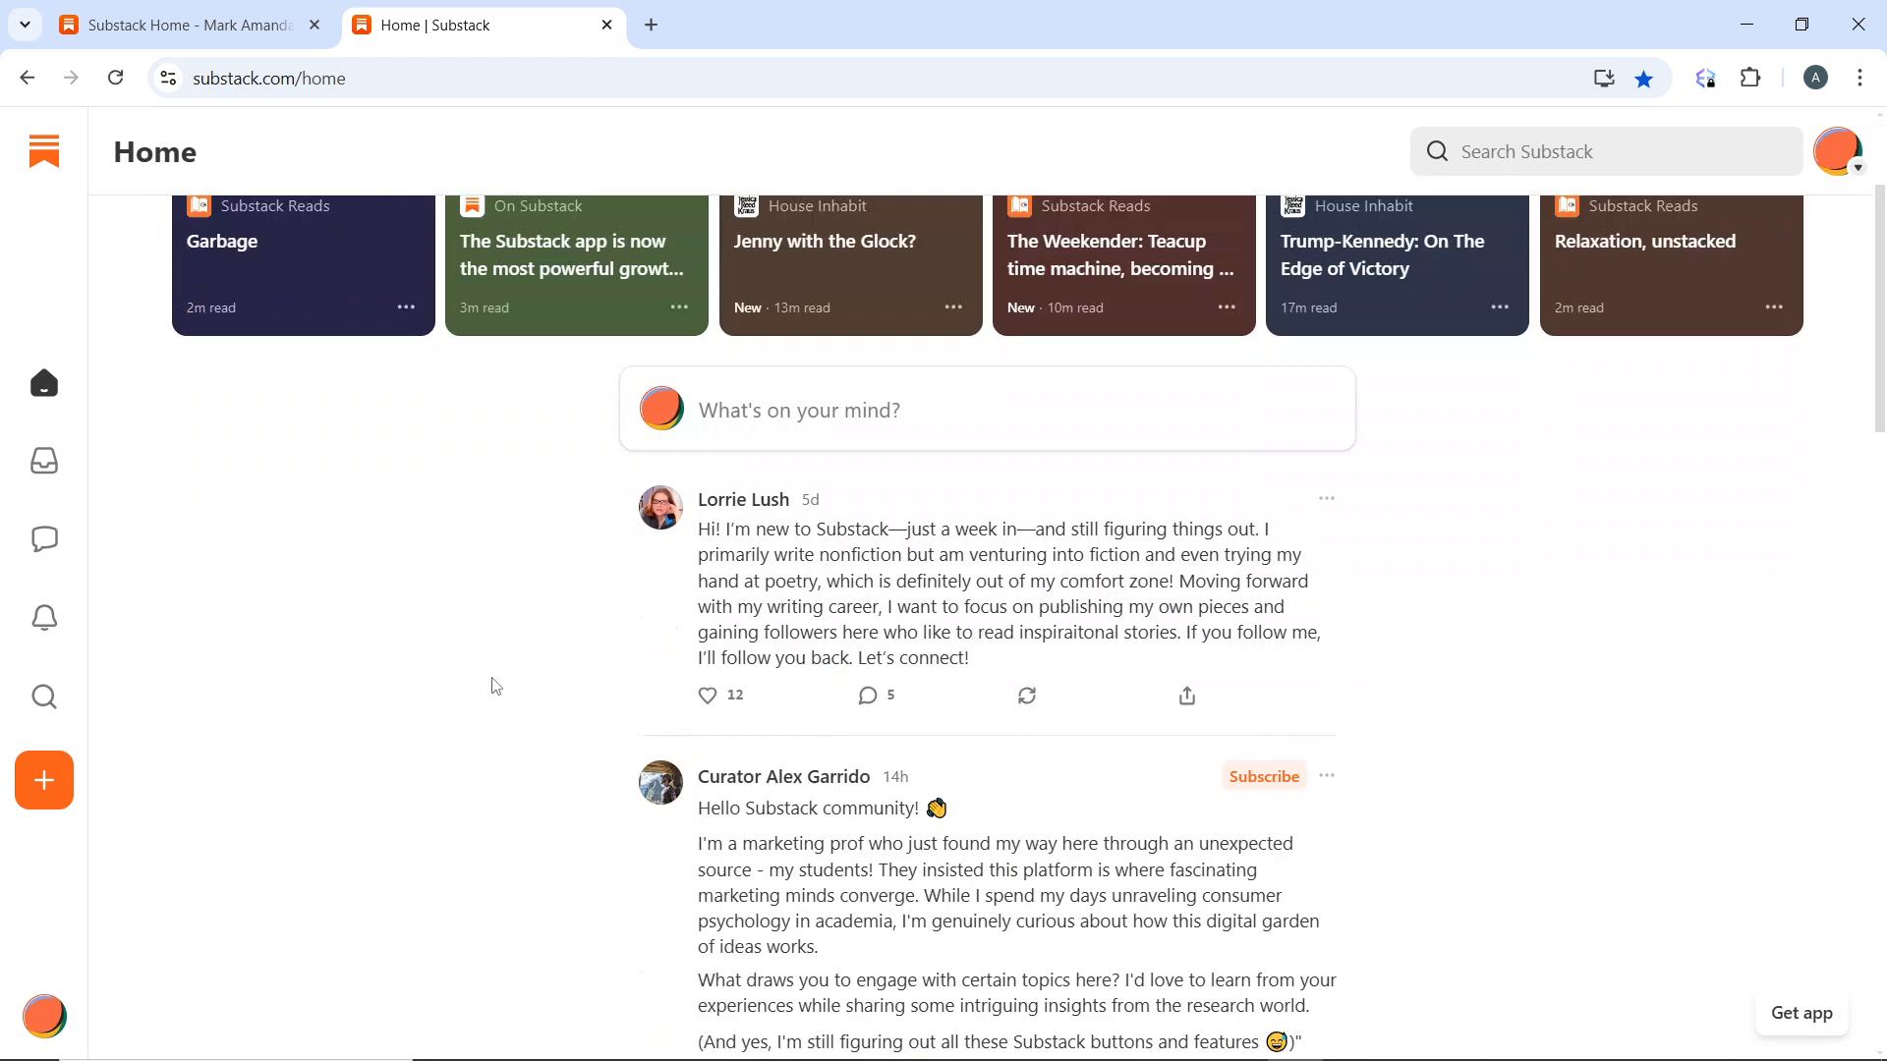
scroll(494, 639, down, 2)
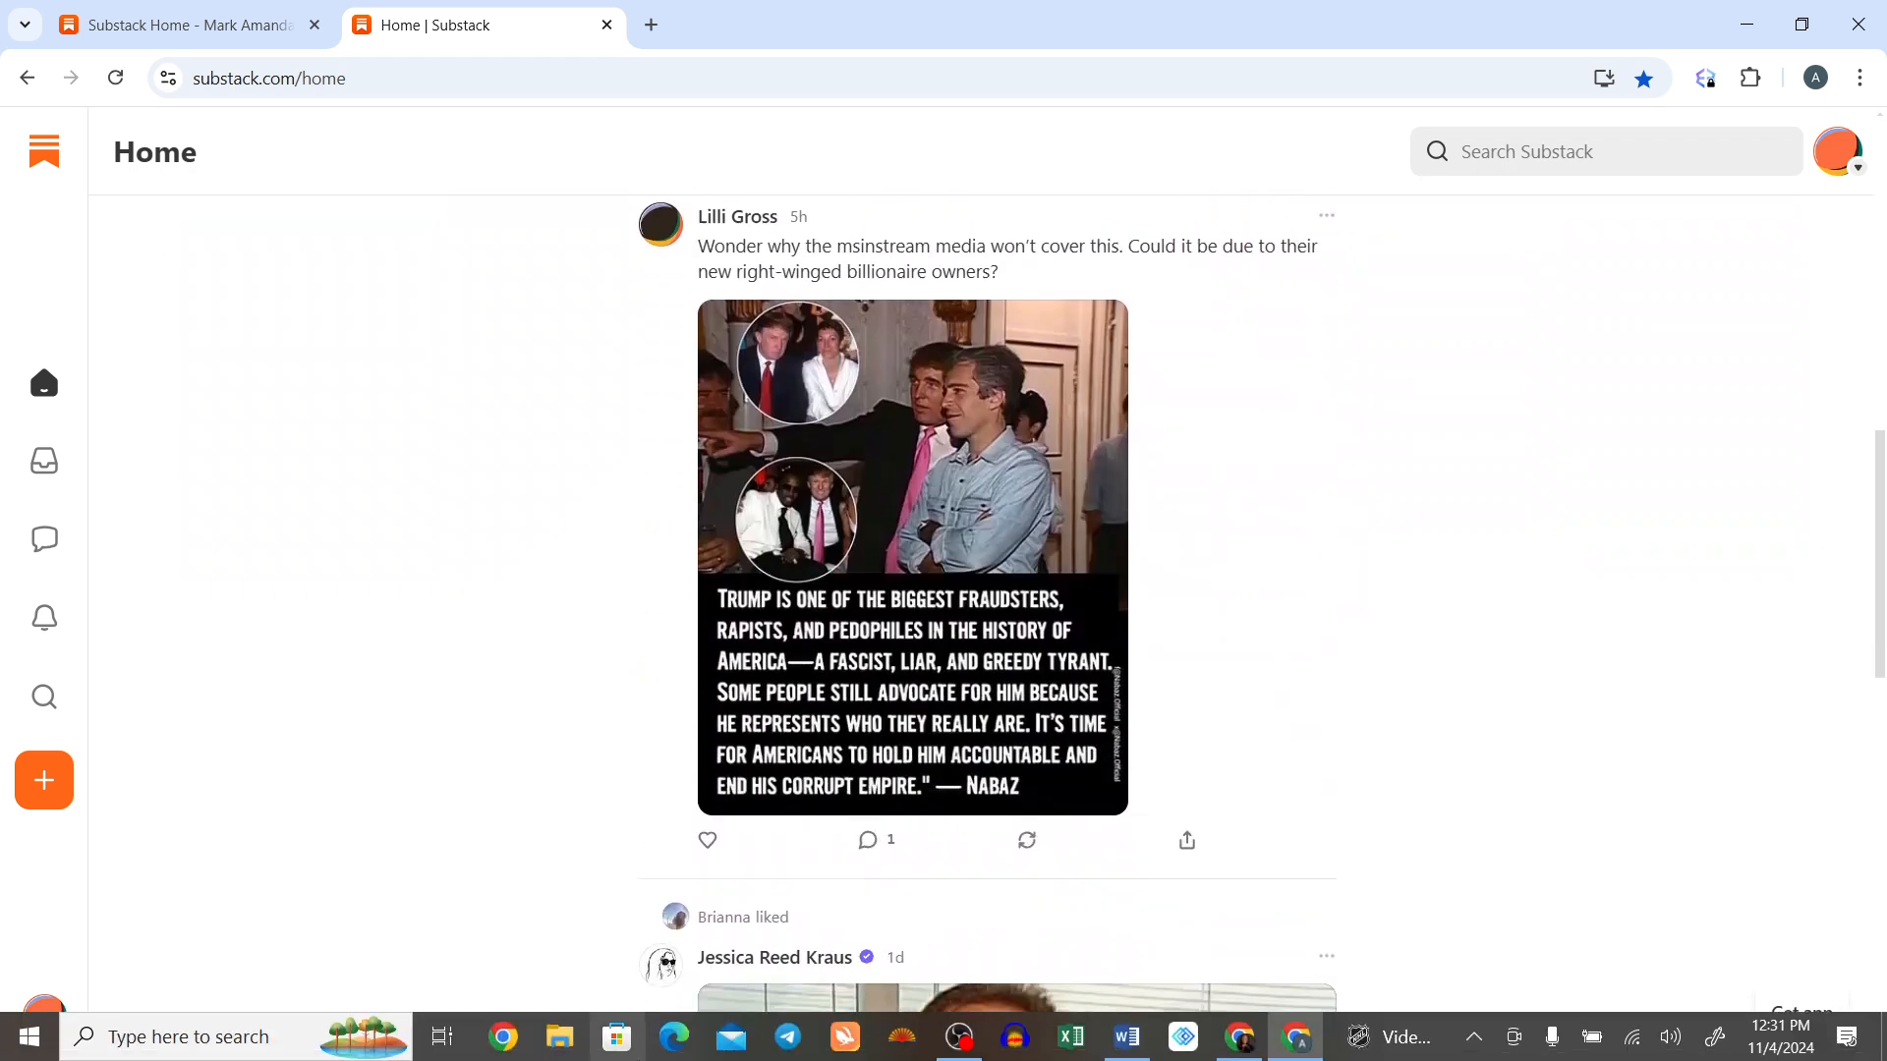